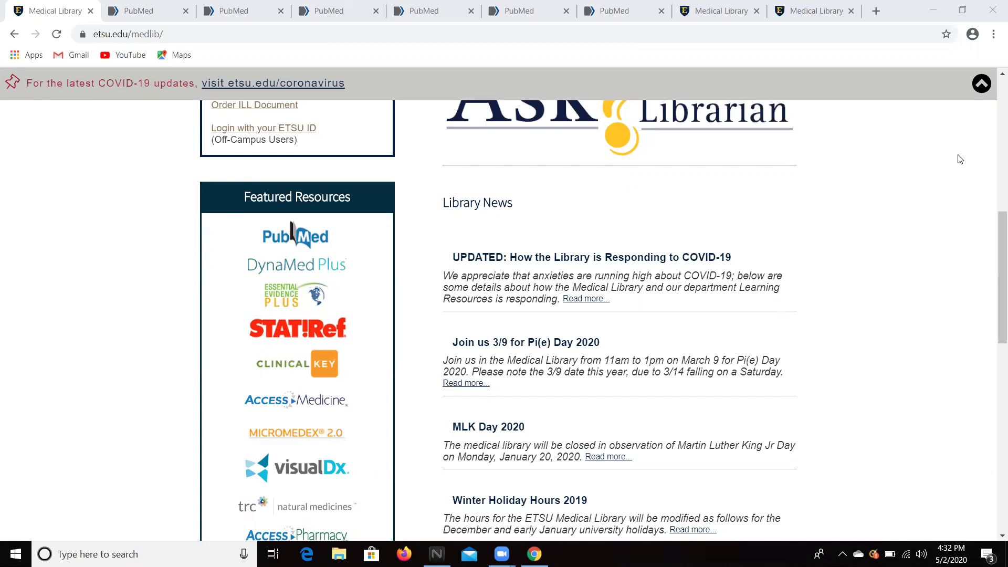
# - Open PubMed from the featured resources on the Medical Library page
pyautogui.click(994, 148)
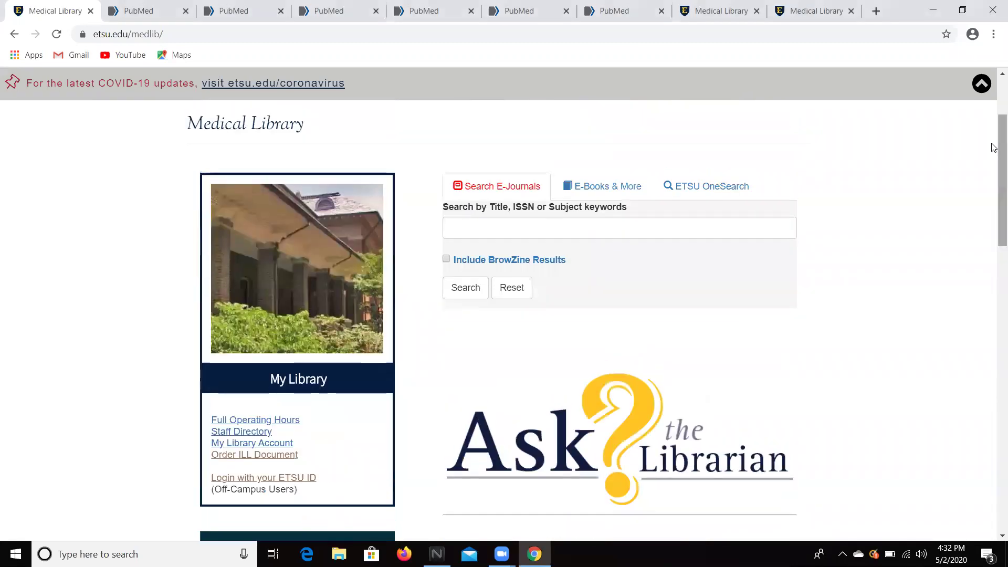
pyautogui.moveTo(993, 144); pyautogui.dragTo(995, 236)
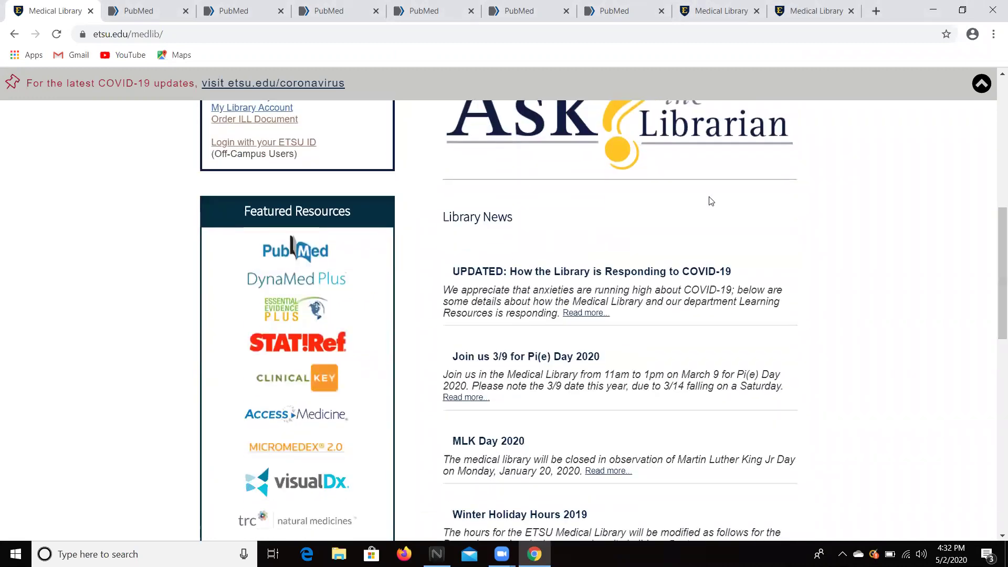
pyautogui.click(290, 254)
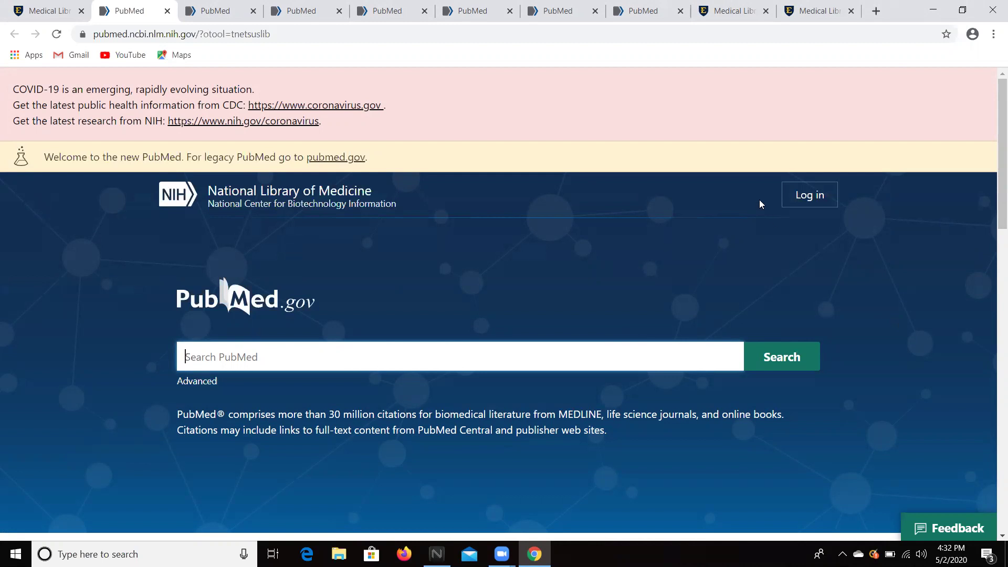
# - View the legacy PubMed site and return to the new PubMed version
pyautogui.click(337, 158)
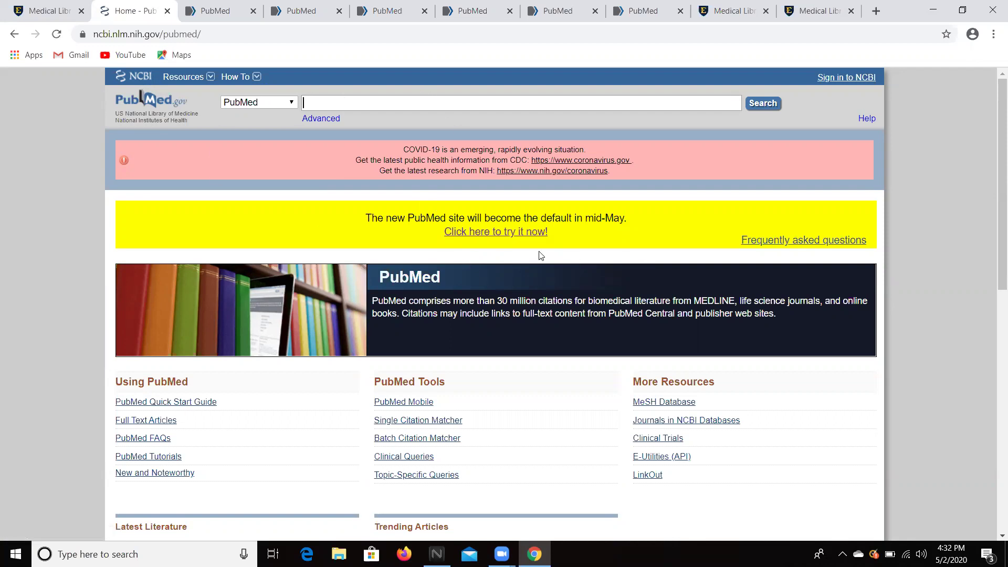
pyautogui.click(480, 234)
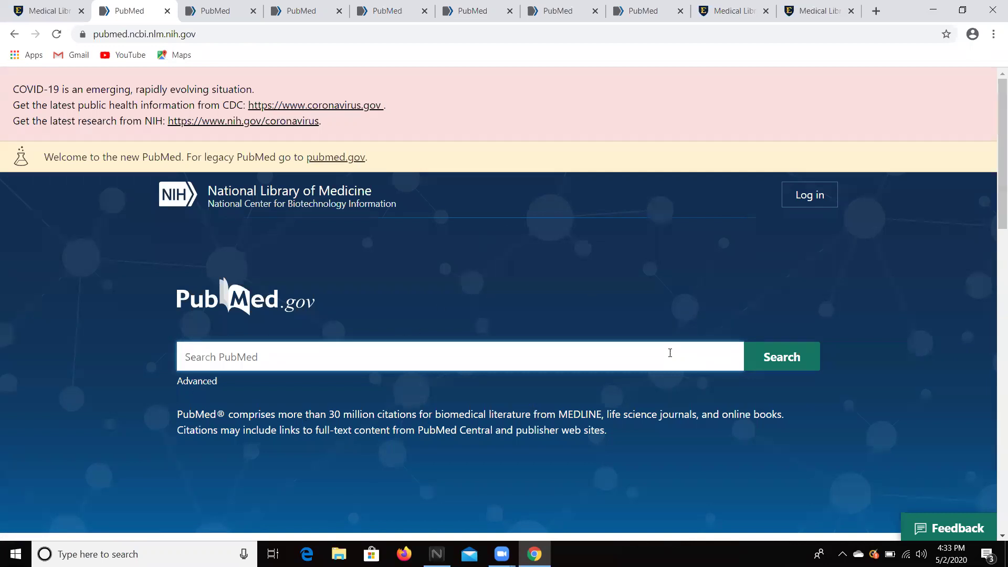
# - Log in to the NCBI account by entering the account password with the prefilled username
pyautogui.click(810, 196)
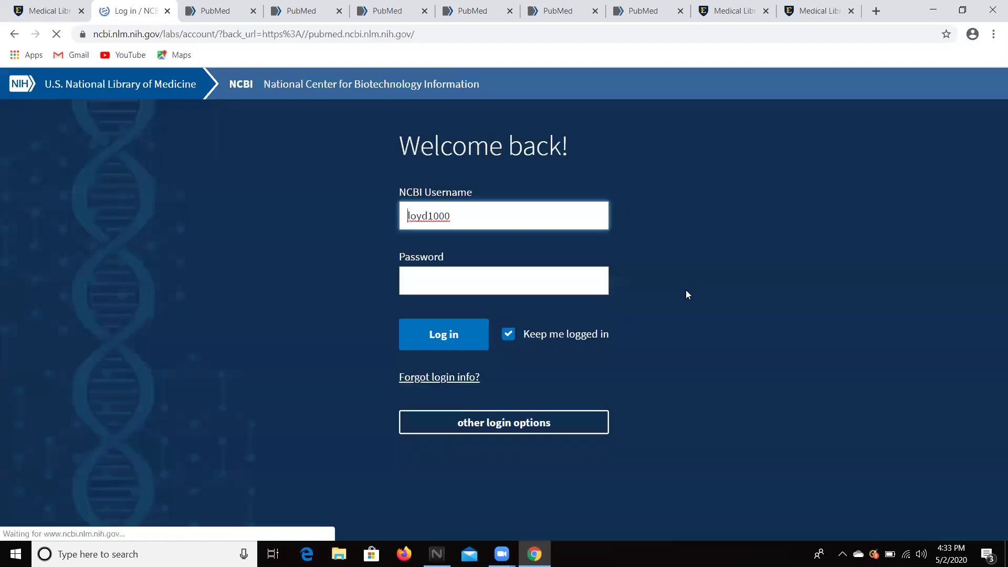
pyautogui.click(486, 282)
pyautogui.write('••••••••')
pyautogui.click(423, 340)
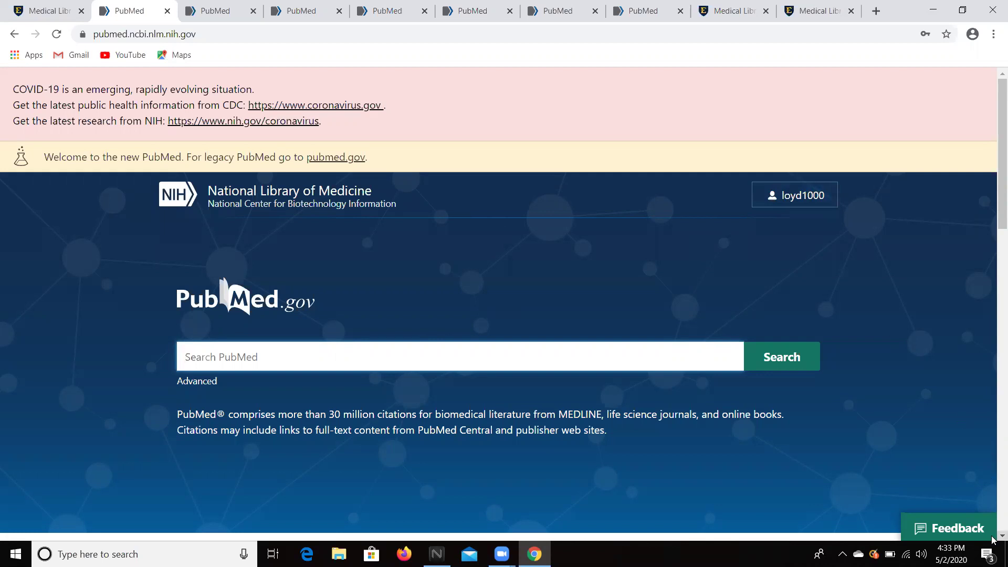
# - View the Single Citation Matcher form and return to the PubMed home page
pyautogui.scroll(-6, 993, 542)
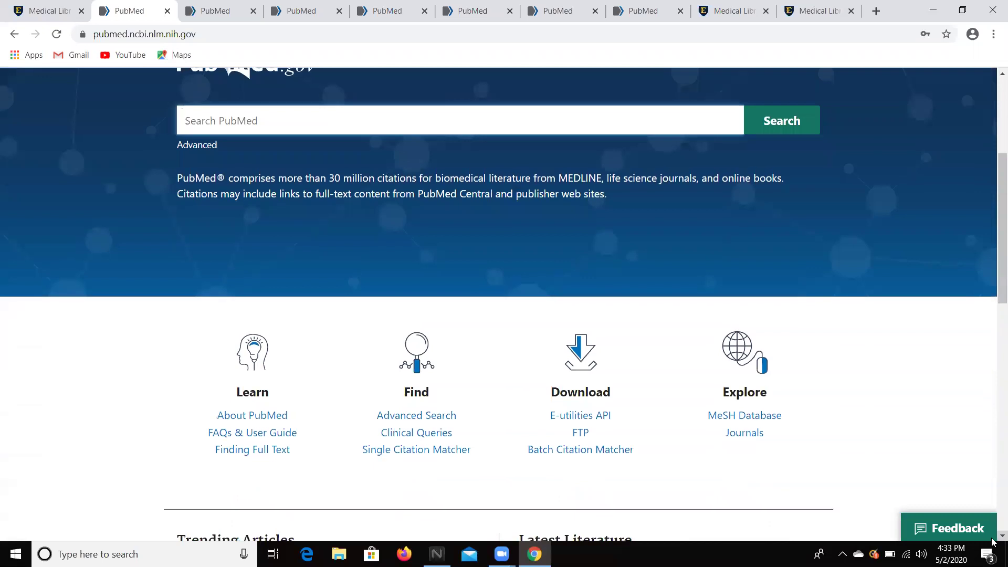
pyautogui.scroll(-1, 993, 542)
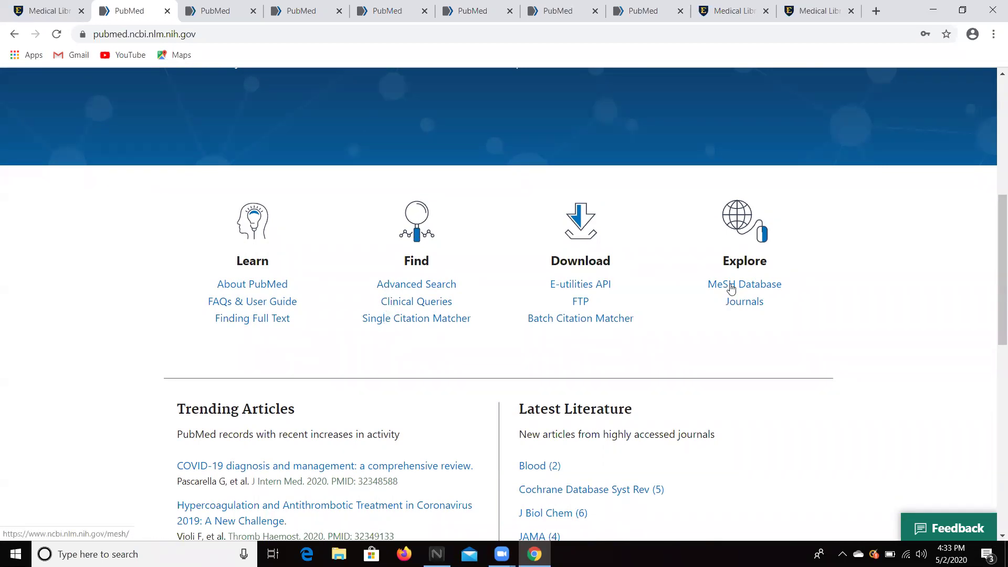
pyautogui.click(401, 323)
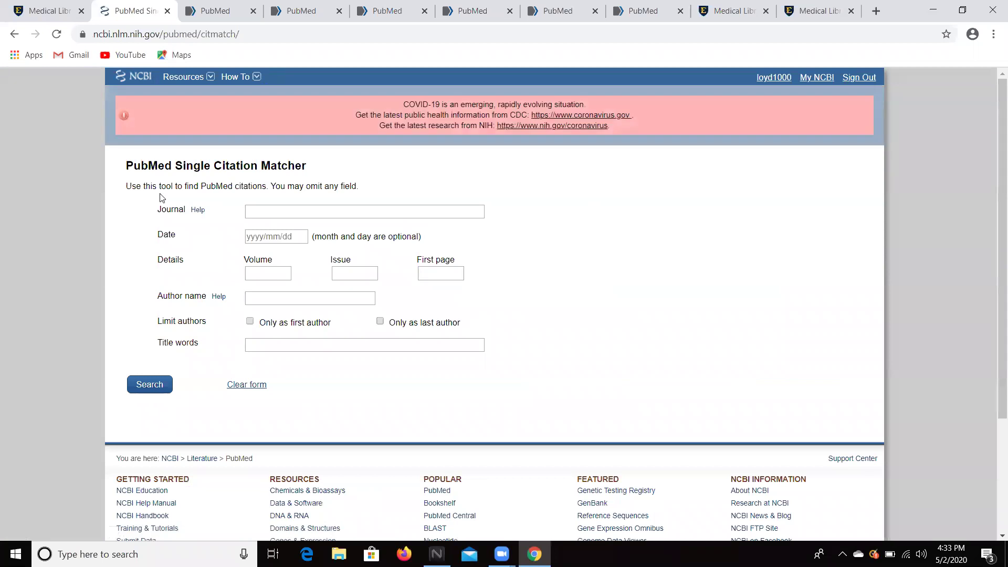
pyautogui.click(14, 36)
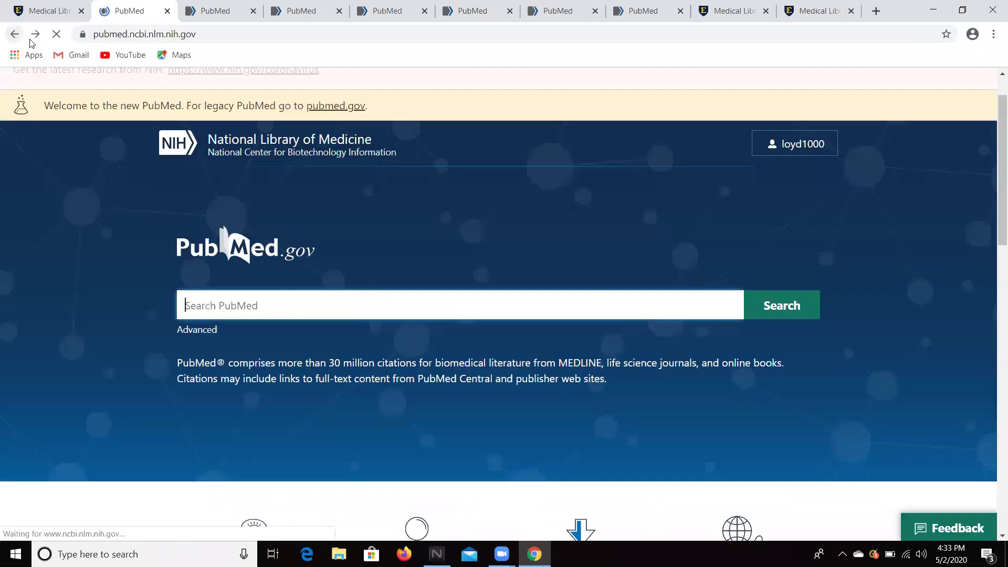
# - View the MeSH Database page and return to the PubMed home page
pyautogui.scroll(-6, 887, 413)
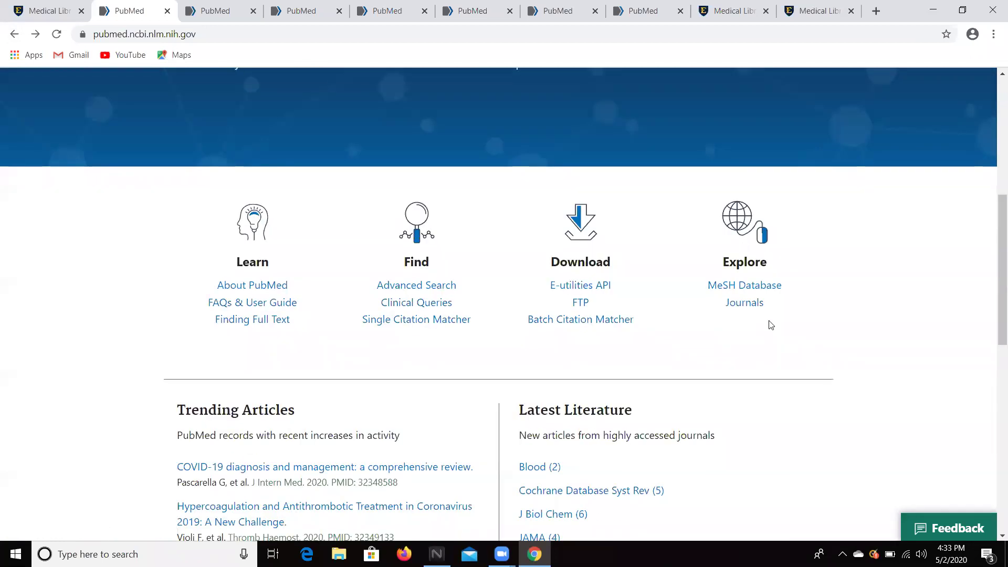
pyautogui.click(743, 287)
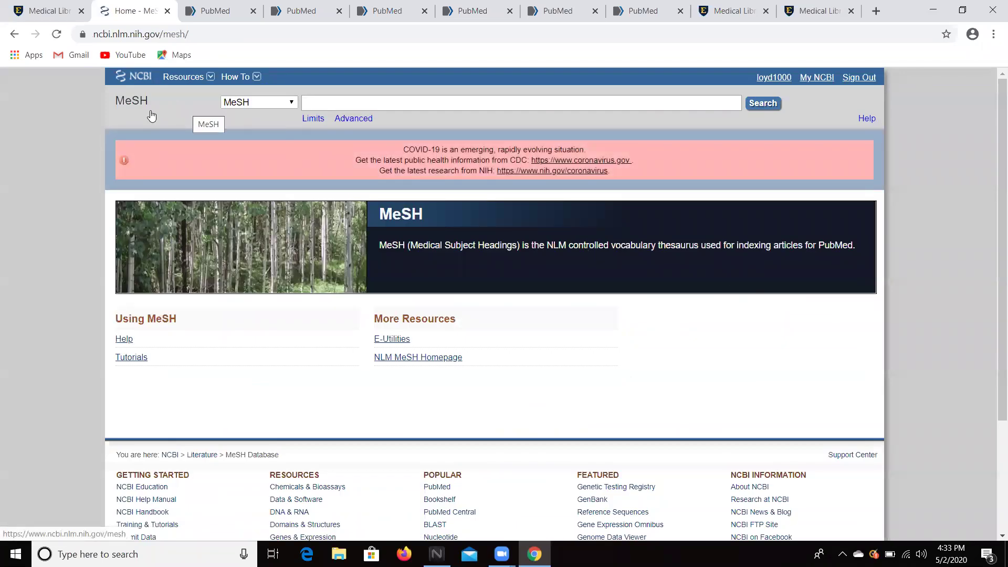
pyautogui.click(14, 36)
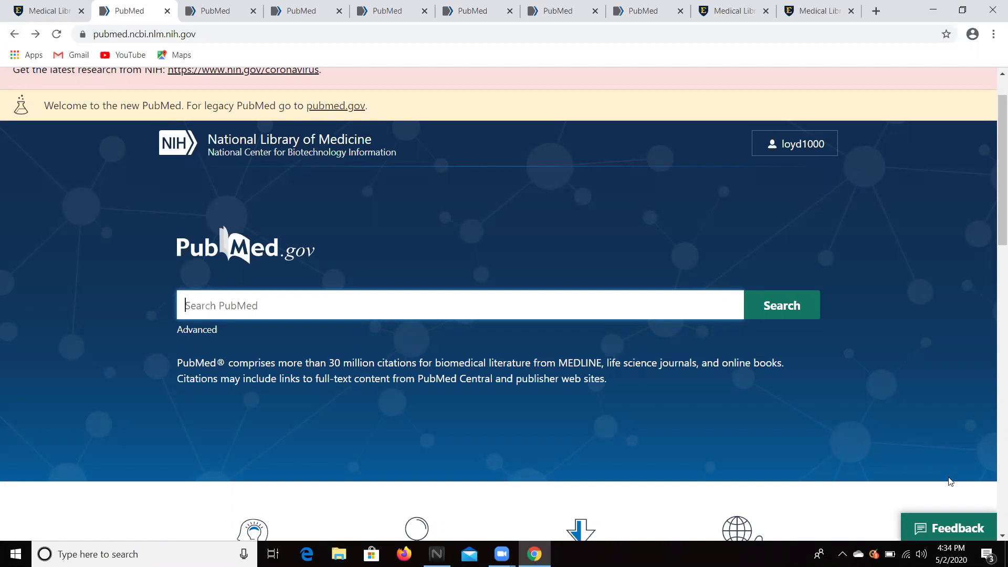
# - Examine the PubMed home page's trending articles, latest literature and footer links
pyautogui.click(1002, 536)
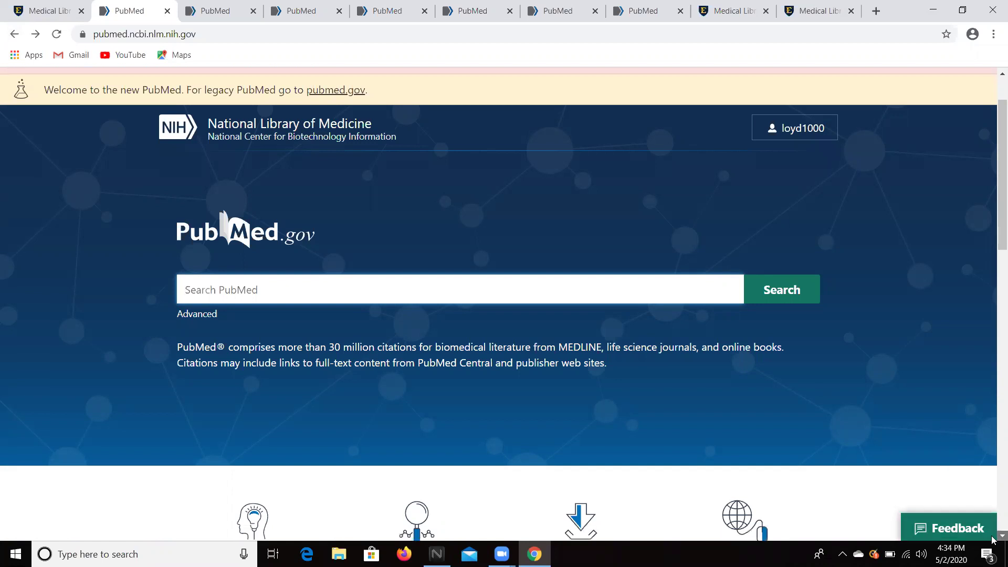
pyautogui.scroll(-7, 994, 539)
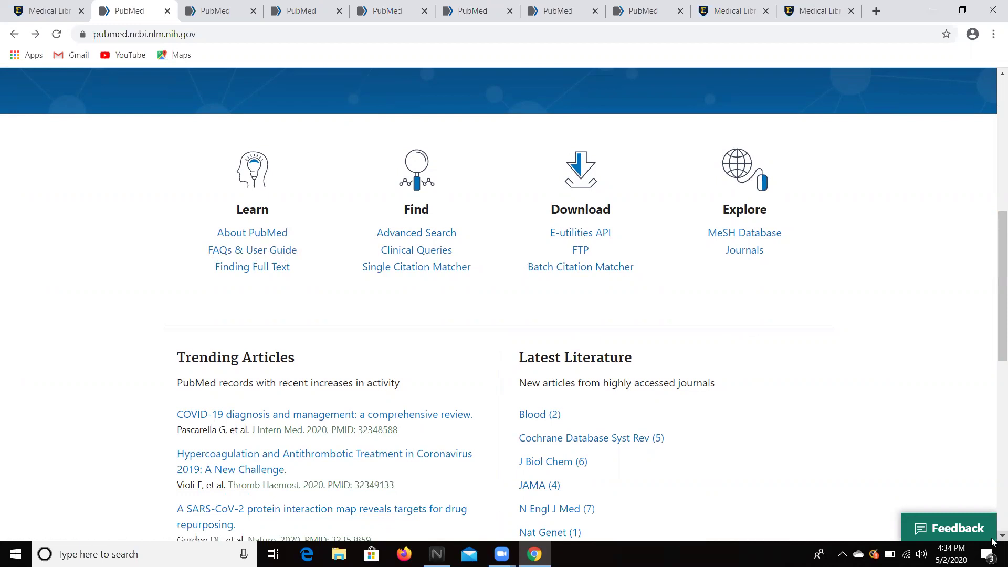
pyautogui.scroll(-3, 993, 535)
pyautogui.scroll(-5, 993, 535)
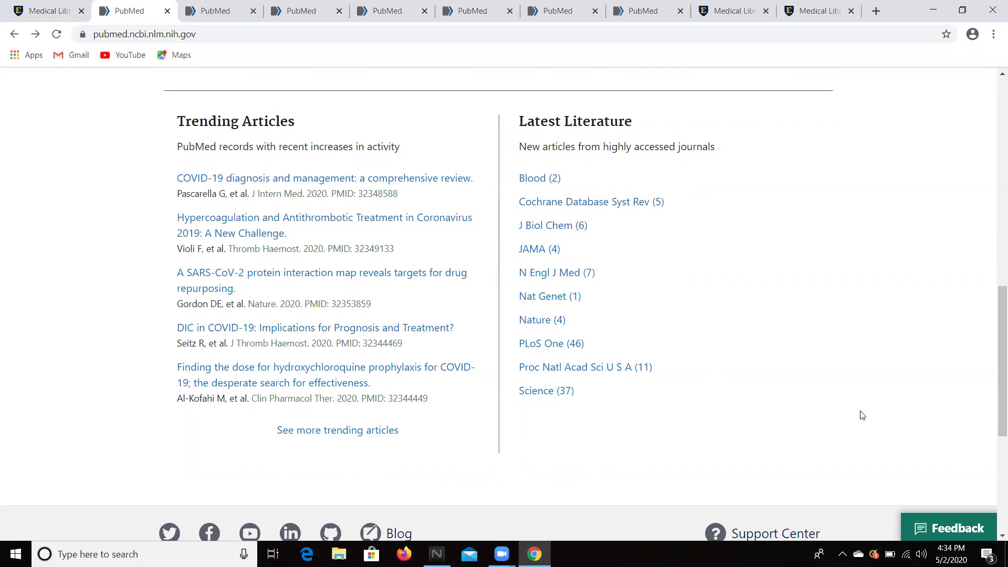
pyautogui.scroll(-1, 993, 538)
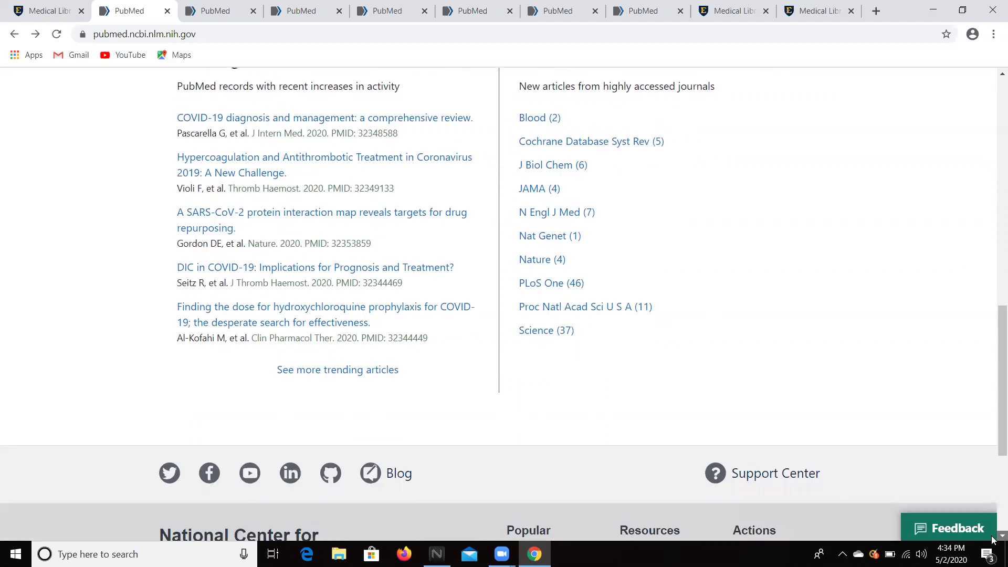
pyautogui.scroll(-3, 993, 538)
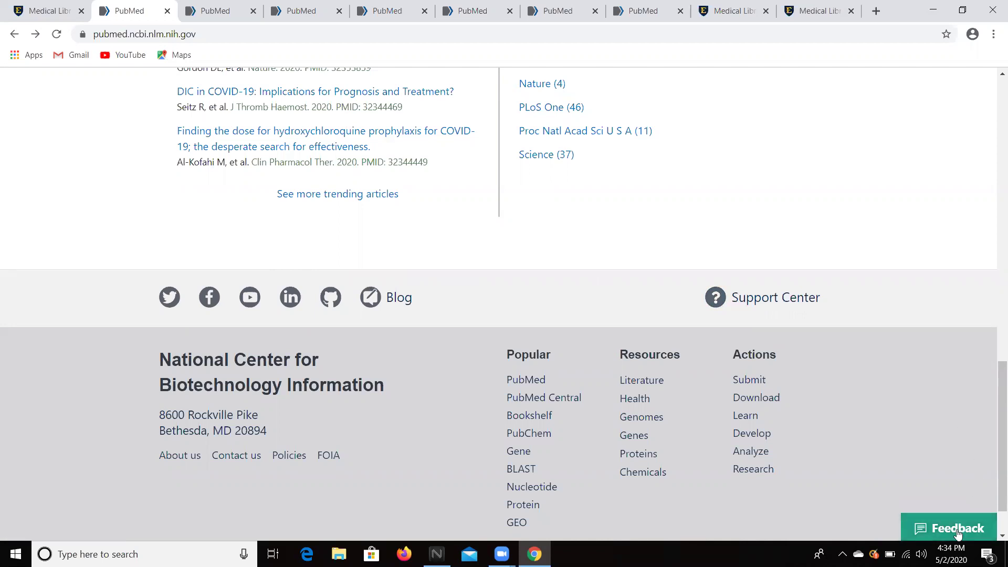
pyautogui.scroll(-2, 992, 458)
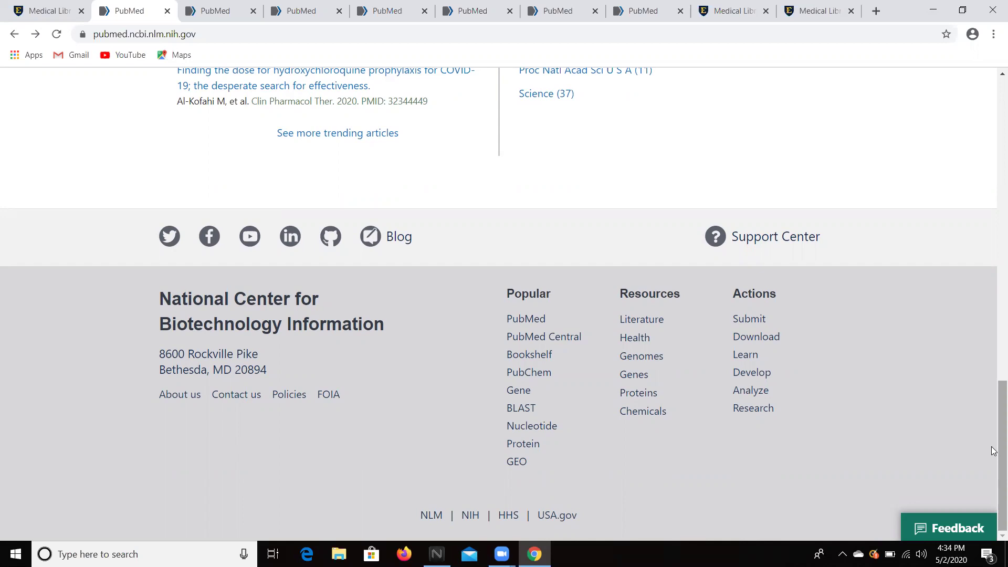
pyautogui.scroll(1, 994, 450)
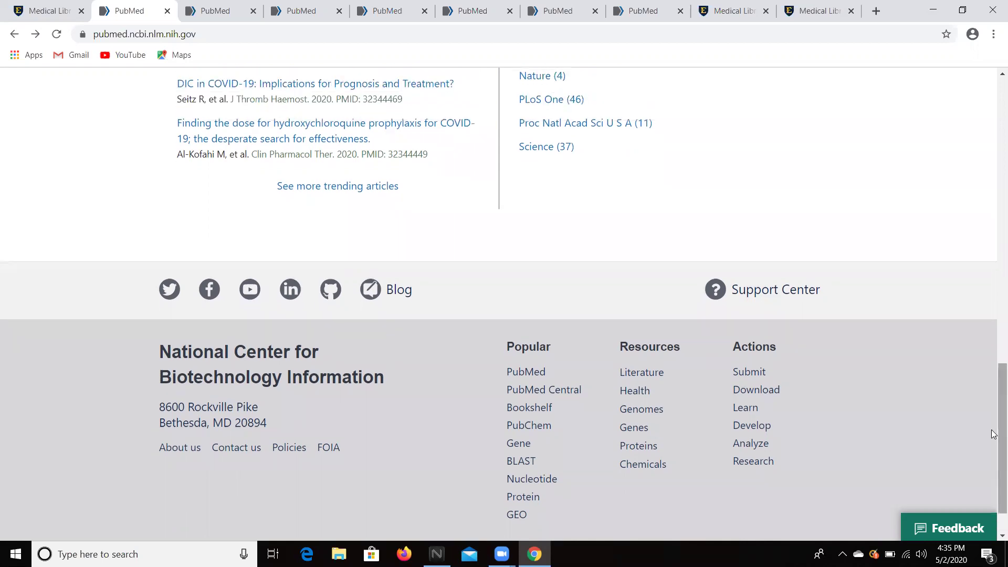
pyautogui.scroll(-1, 994, 435)
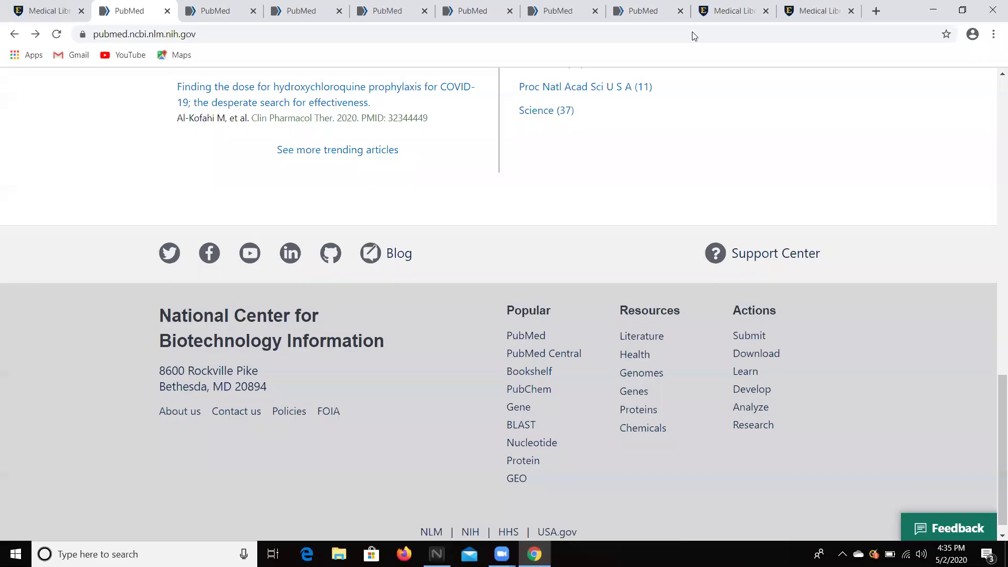
# - Search PubMed for the author's surname combined using AND with "New England journal of medicine"
pyautogui.scroll(4, 995, 341)
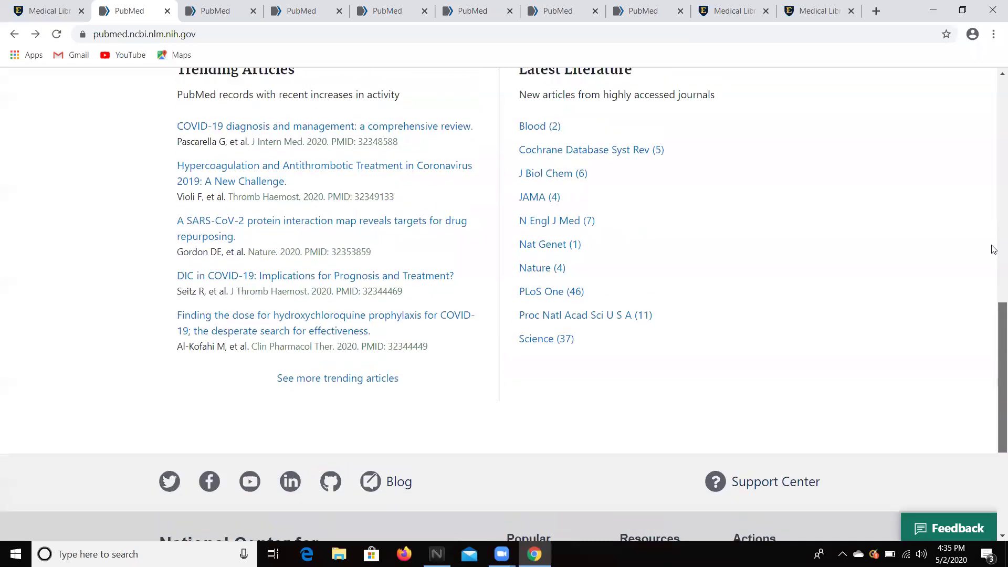
pyautogui.scroll(12, 994, 249)
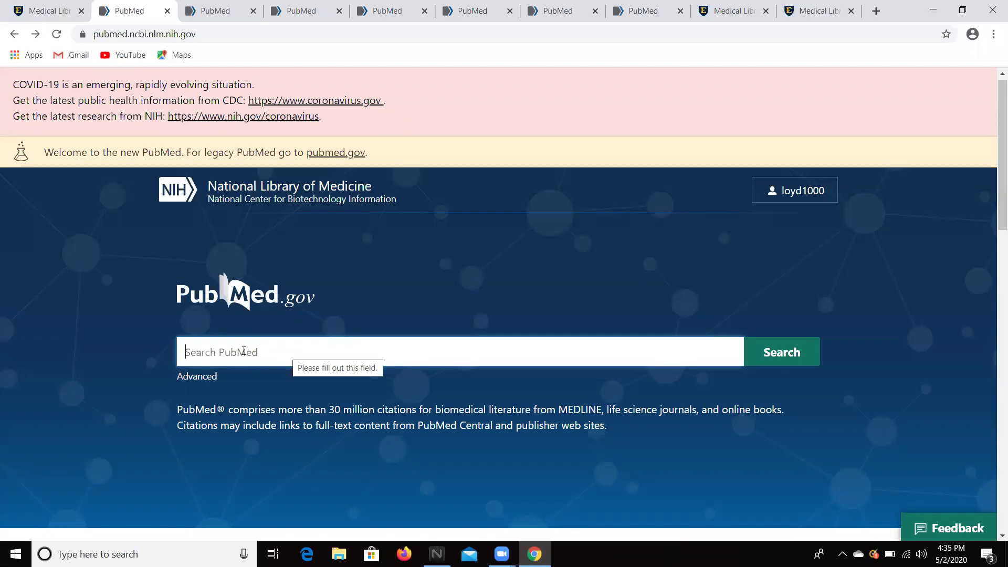
pyautogui.write('Jagsi')
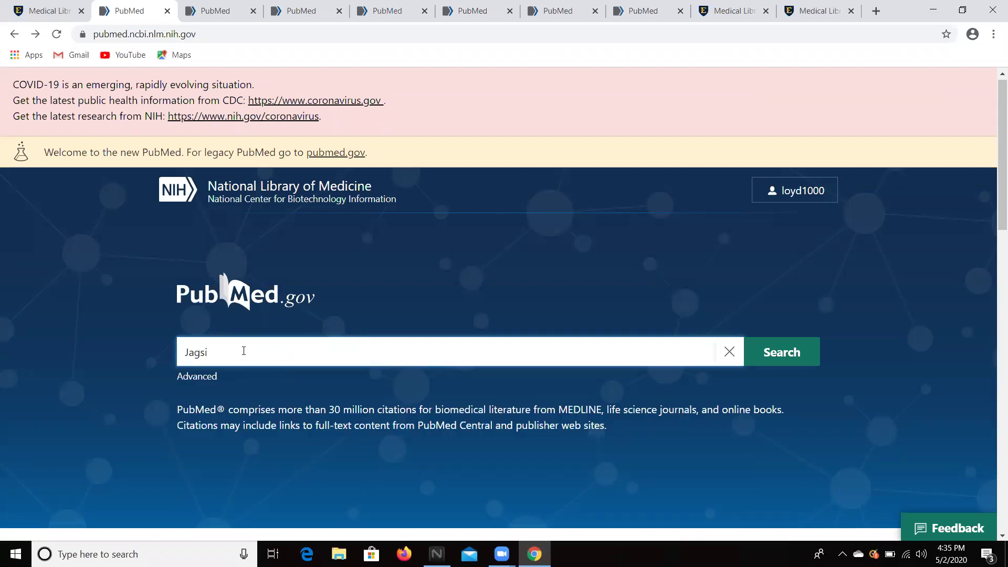
pyautogui.write(' AND New England journal of medicine')
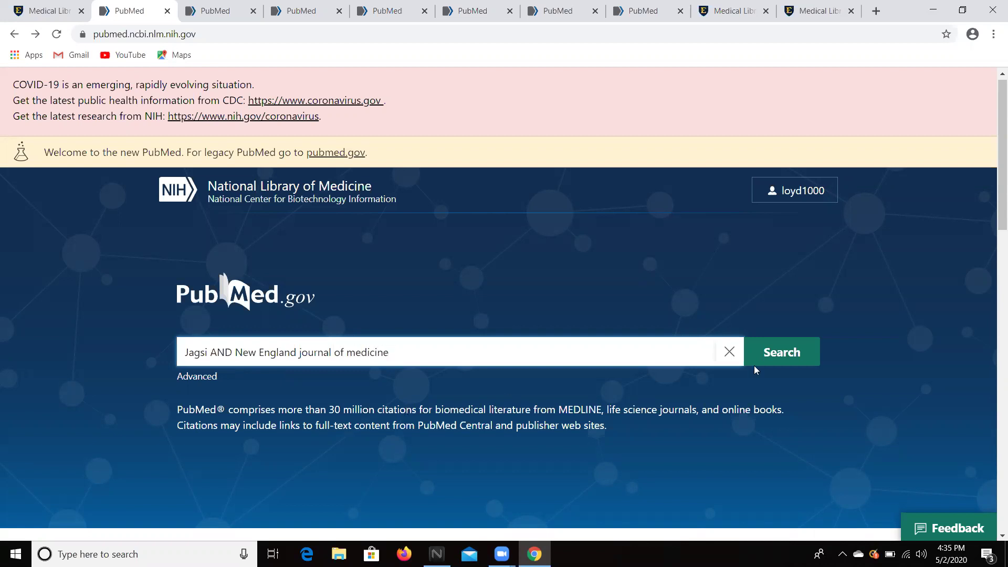
pyautogui.click(778, 362)
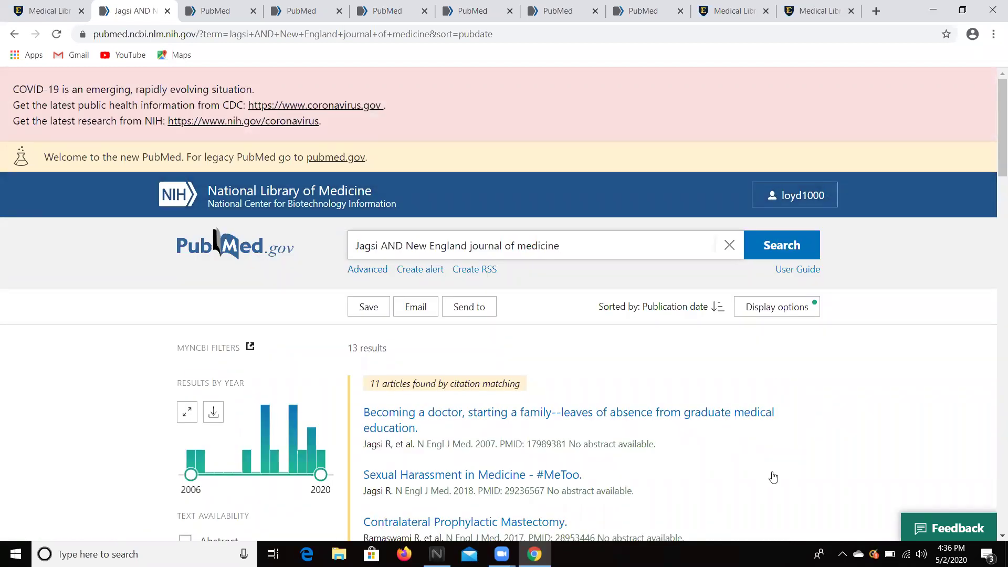
# - Select the first two numbered results, "Standing Up against Gender Bias and Harassment" and "Unplugging the Pipeline"
pyautogui.scroll(-4, 993, 540)
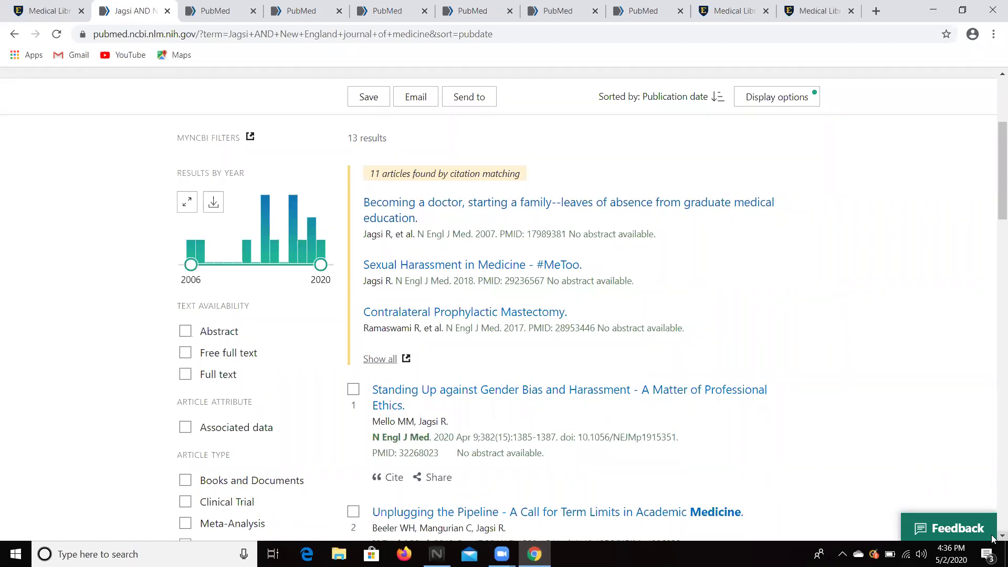
pyautogui.scroll(-1, 992, 540)
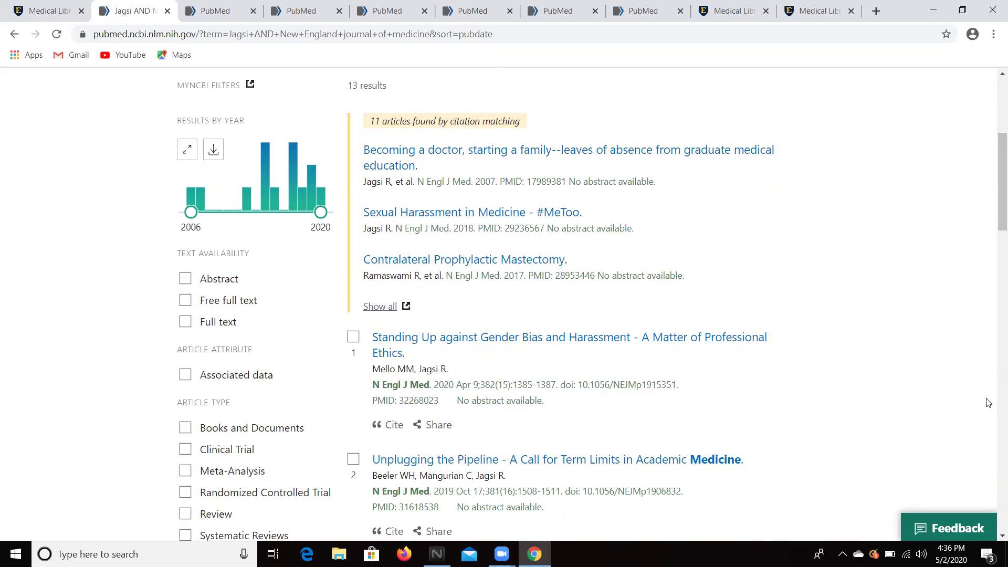
pyautogui.scroll(4, 994, 178)
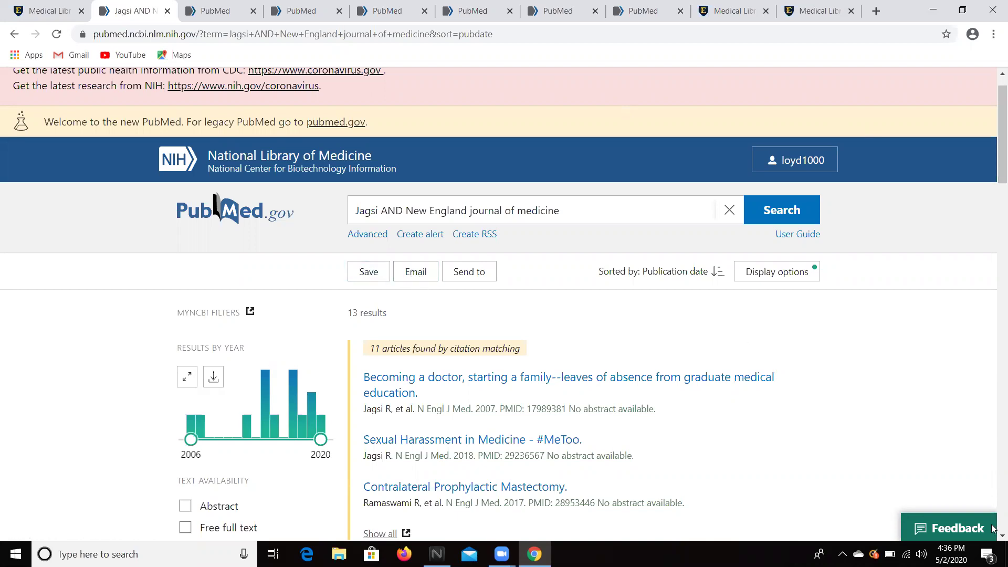
pyautogui.scroll(-3, 993, 539)
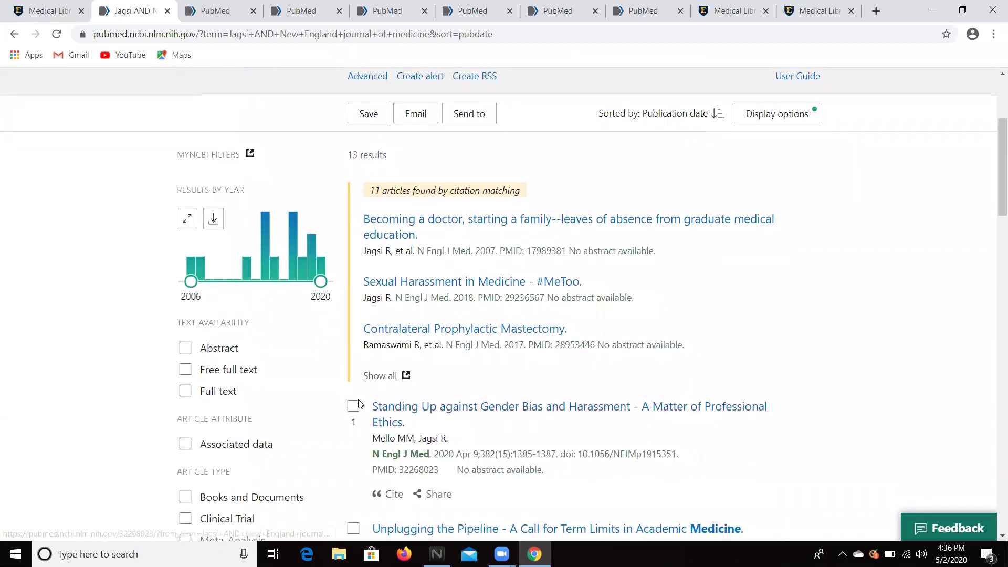
pyautogui.click(353, 408)
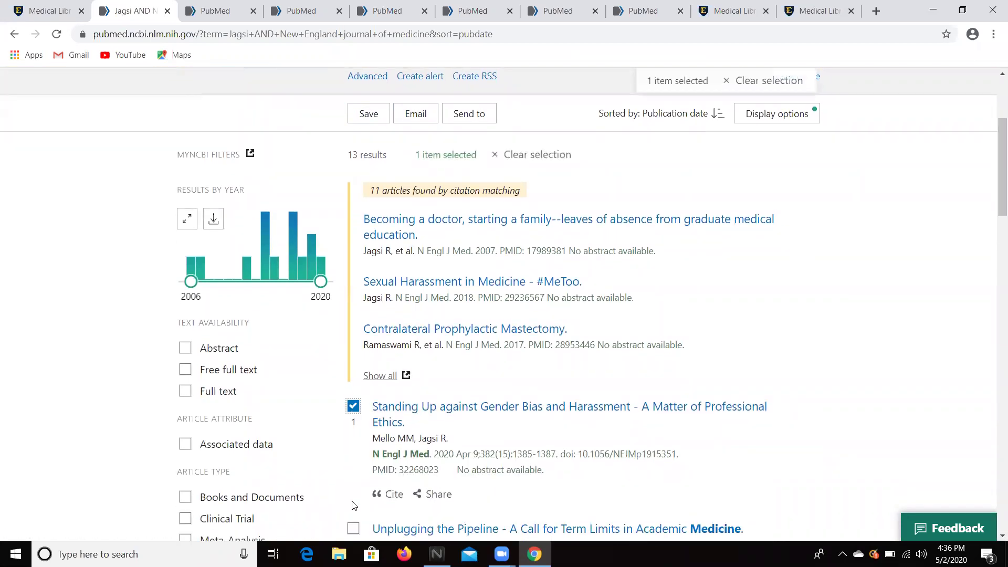
pyautogui.click(354, 532)
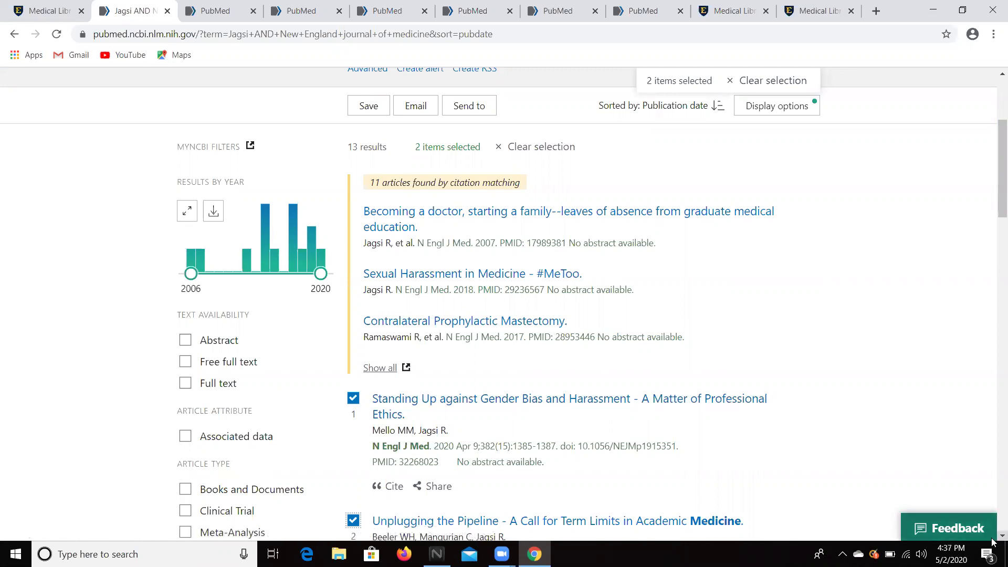
# - Open the article "20-Year Risks of Breast-Cancer Recurrence after Stopping Endocrine Therapy at 5 Years" from the search results
pyautogui.scroll(-9, 994, 541)
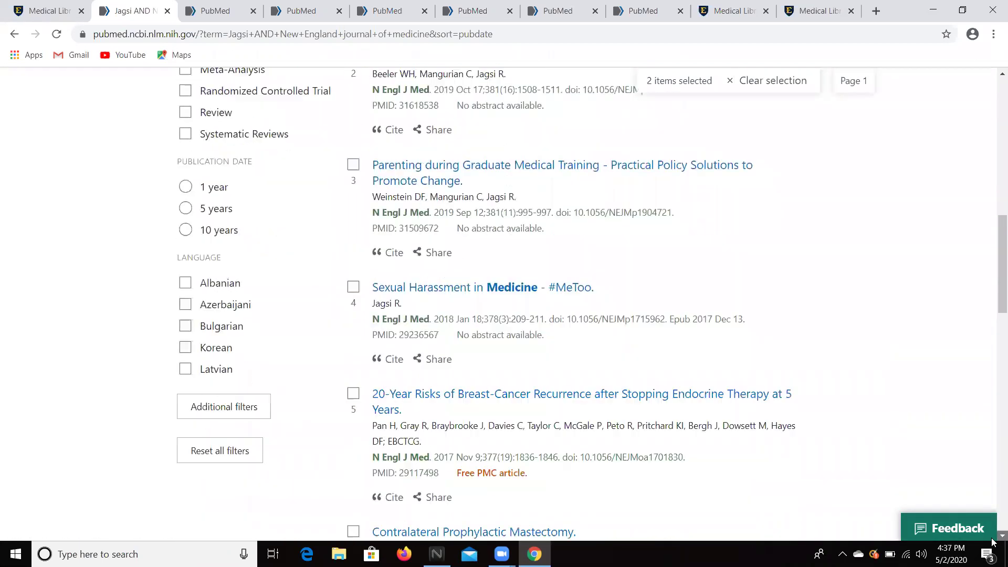
pyautogui.scroll(-1, 993, 541)
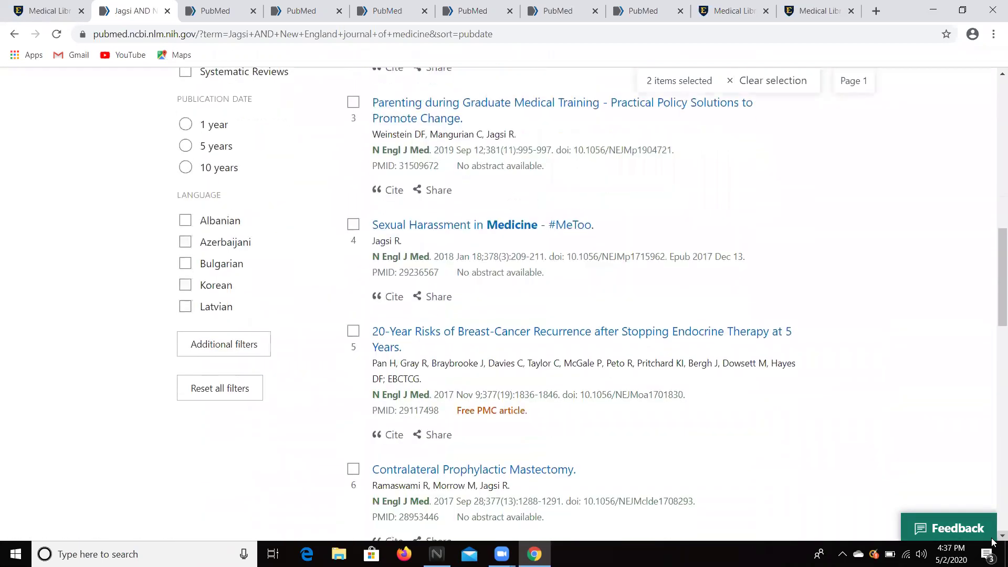
pyautogui.click(499, 337)
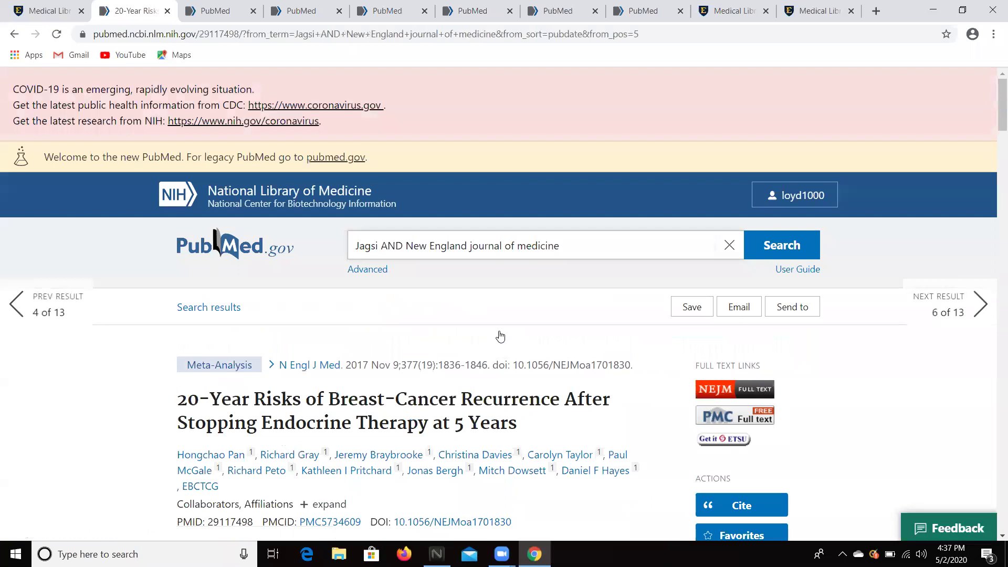
# - Examine the file format choices for saving the article's citation and the form for emailing it
pyautogui.click(692, 308)
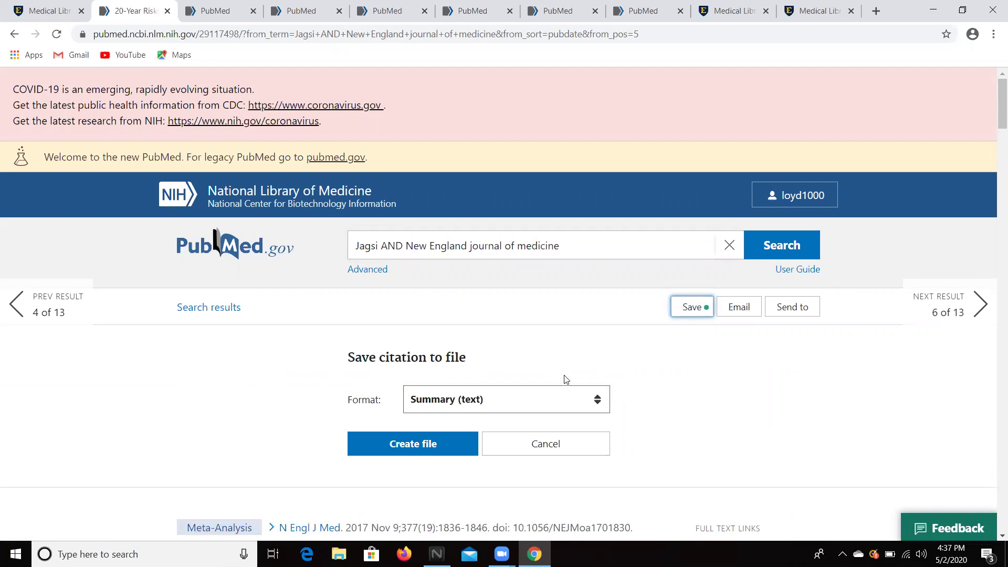
pyautogui.click(596, 400)
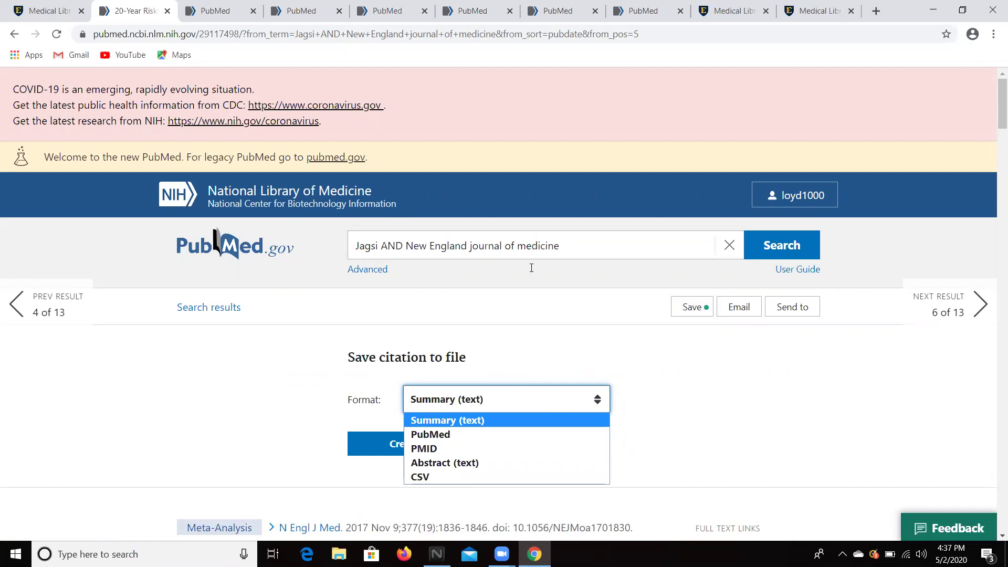
pyautogui.click(576, 344)
pyautogui.click(740, 309)
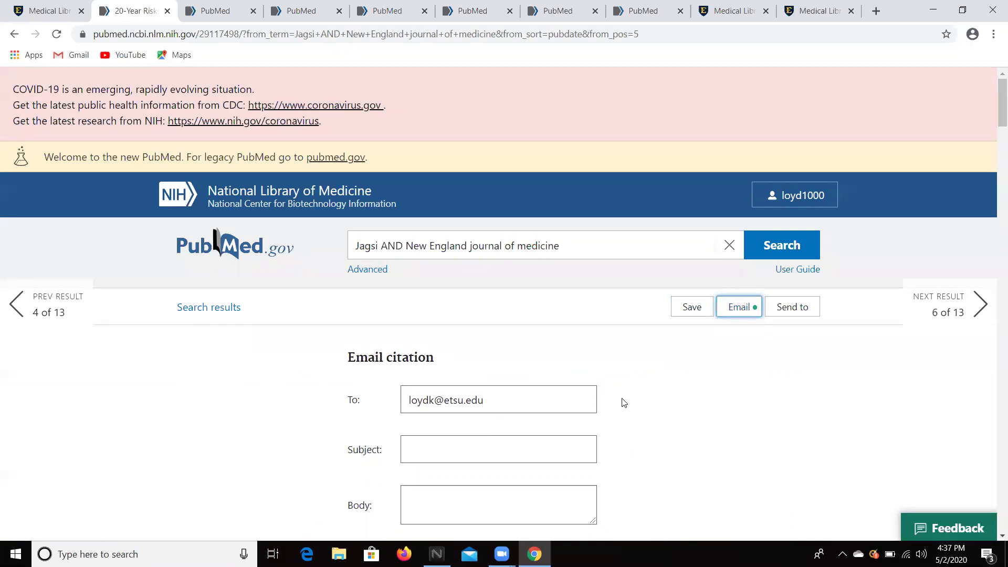
pyautogui.click(498, 405)
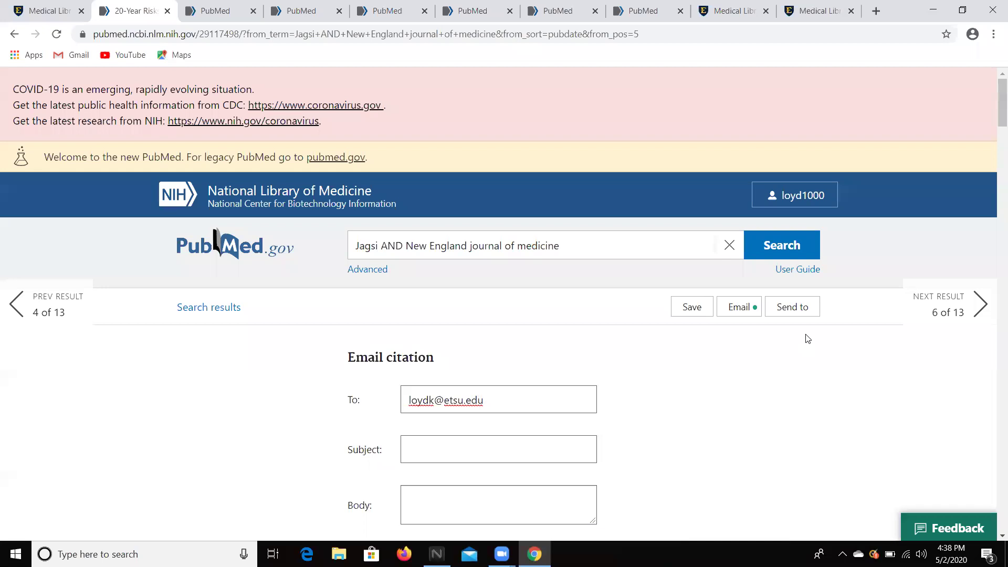
# - View the citation manager export option for the article, and send its citation to the Clipboard
pyautogui.click(792, 310)
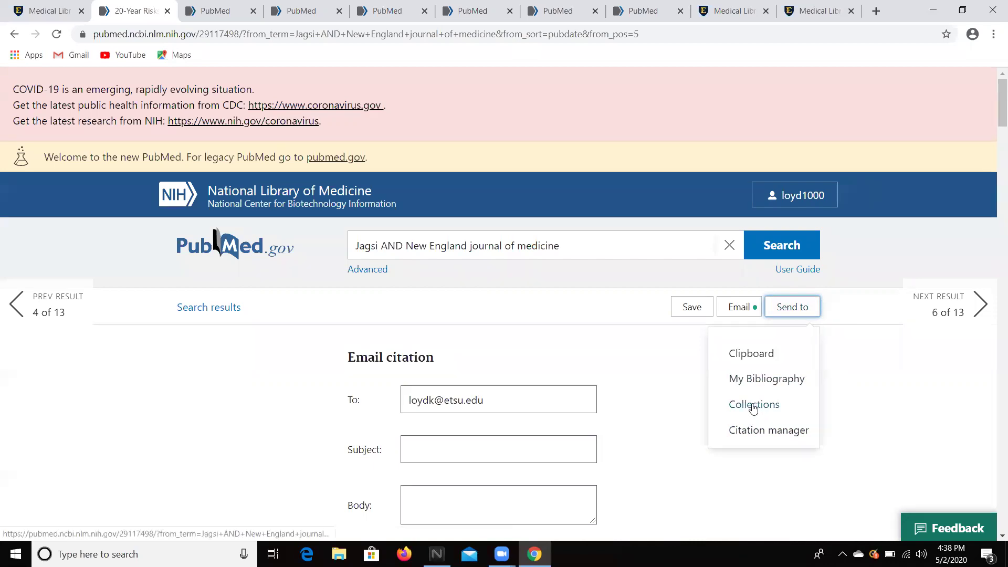
pyautogui.click(756, 438)
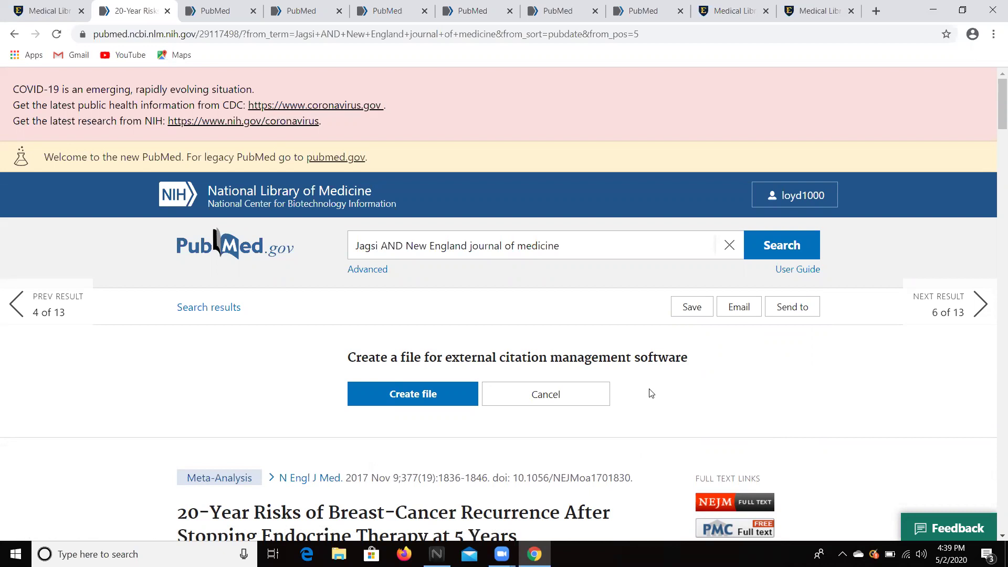
pyautogui.click(795, 308)
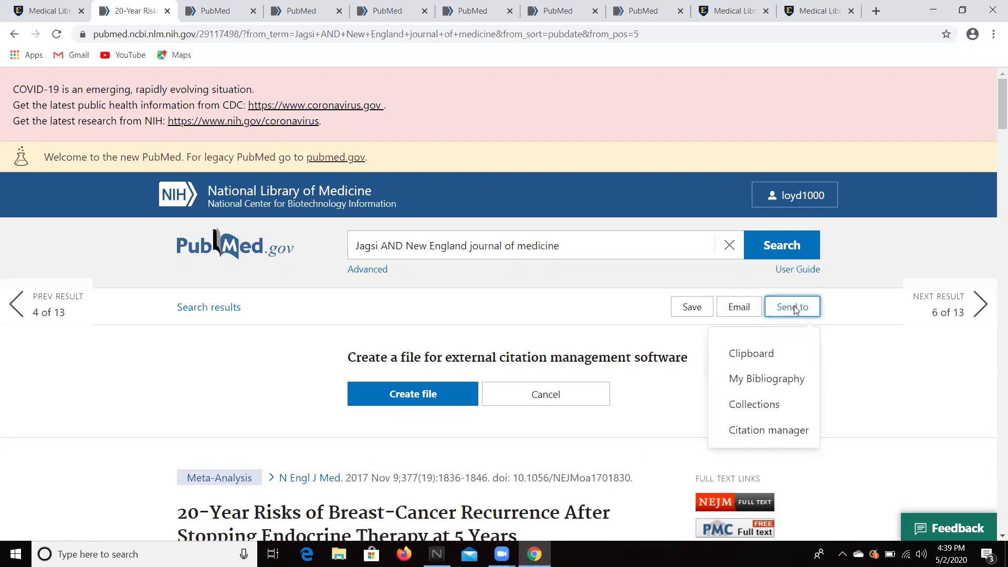
pyautogui.click(758, 356)
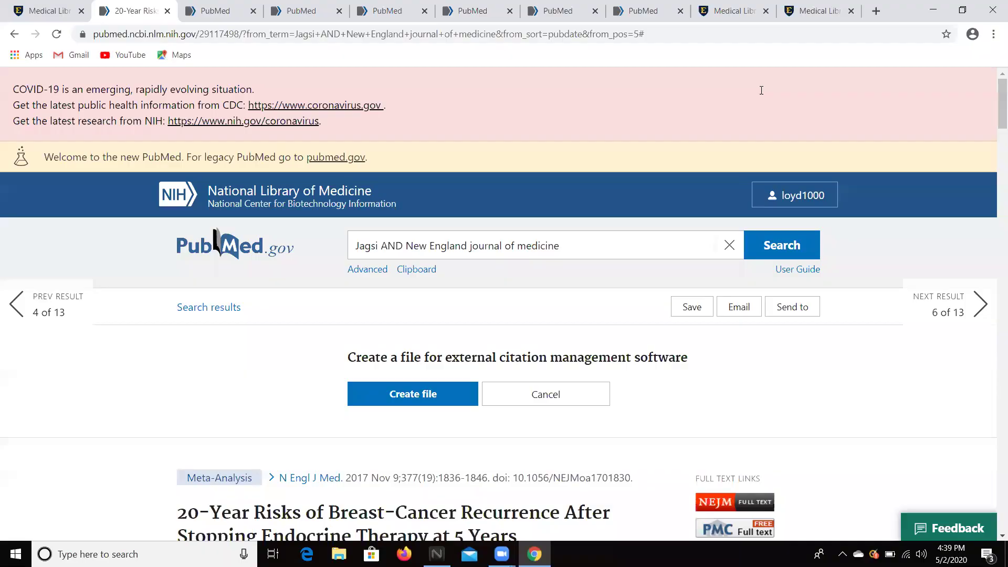
# - Return from the article to the list of search results
pyautogui.click(14, 35)
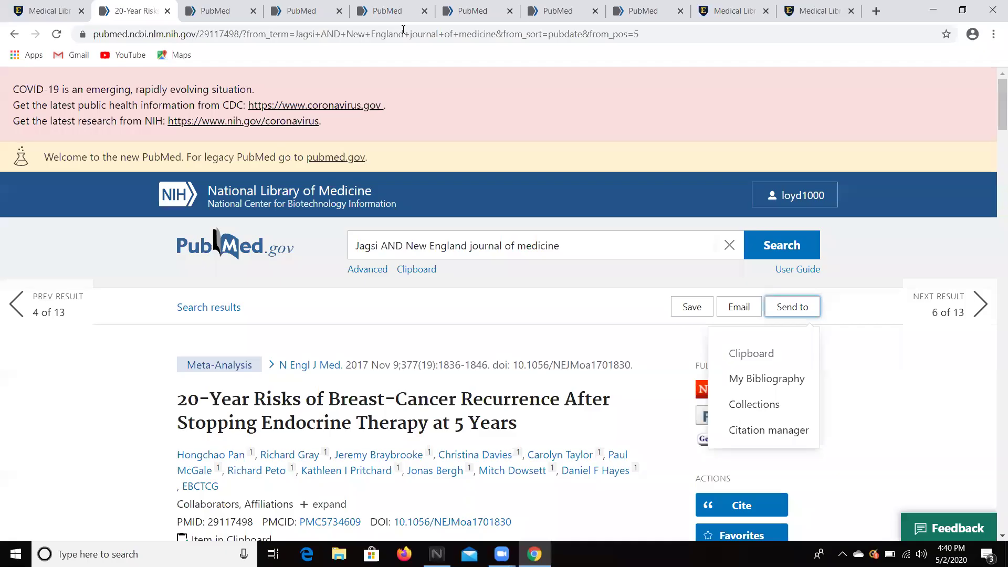
pyautogui.click(14, 35)
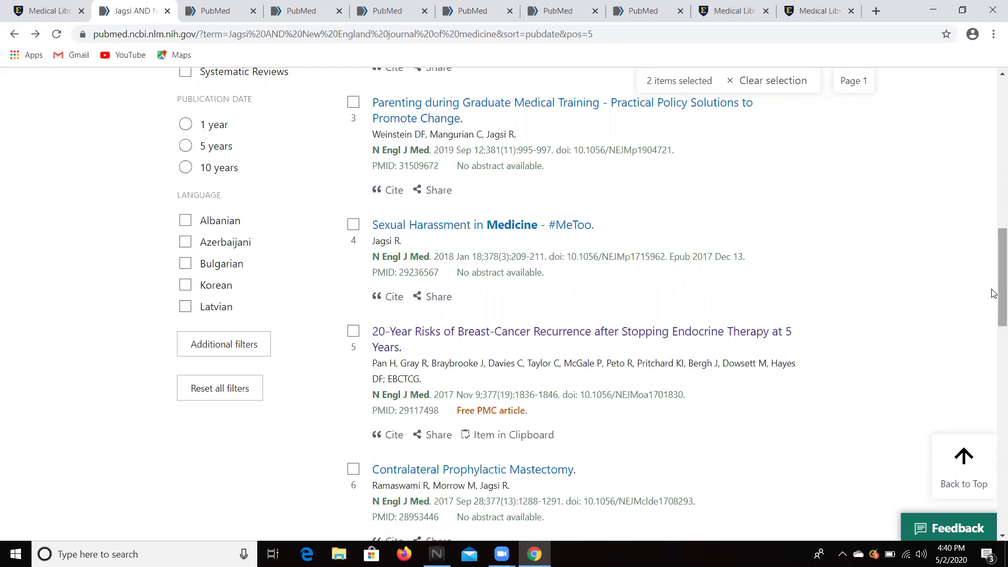
pyautogui.moveTo(994, 294); pyautogui.dragTo(994, 251)
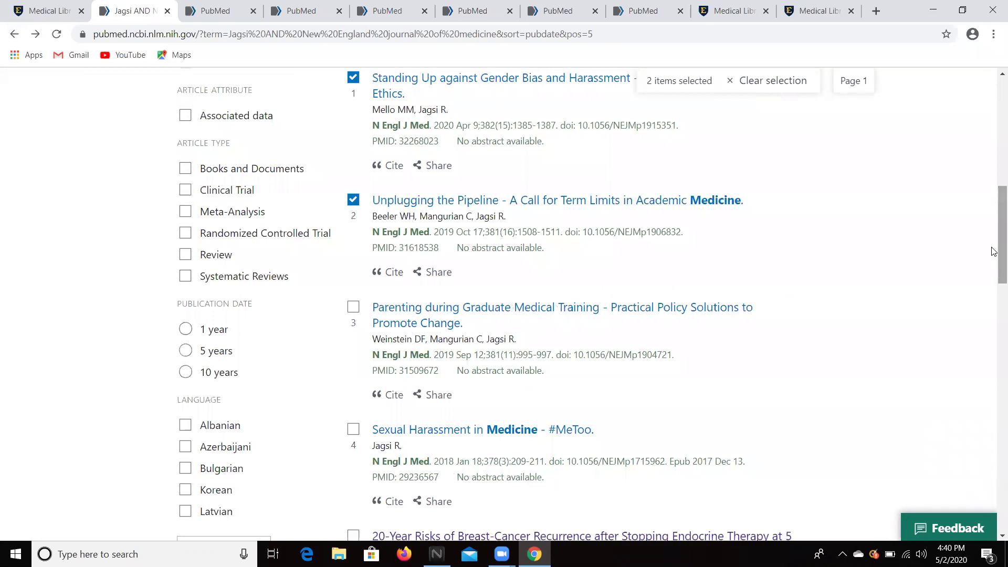
pyautogui.scroll(3, 572, 263)
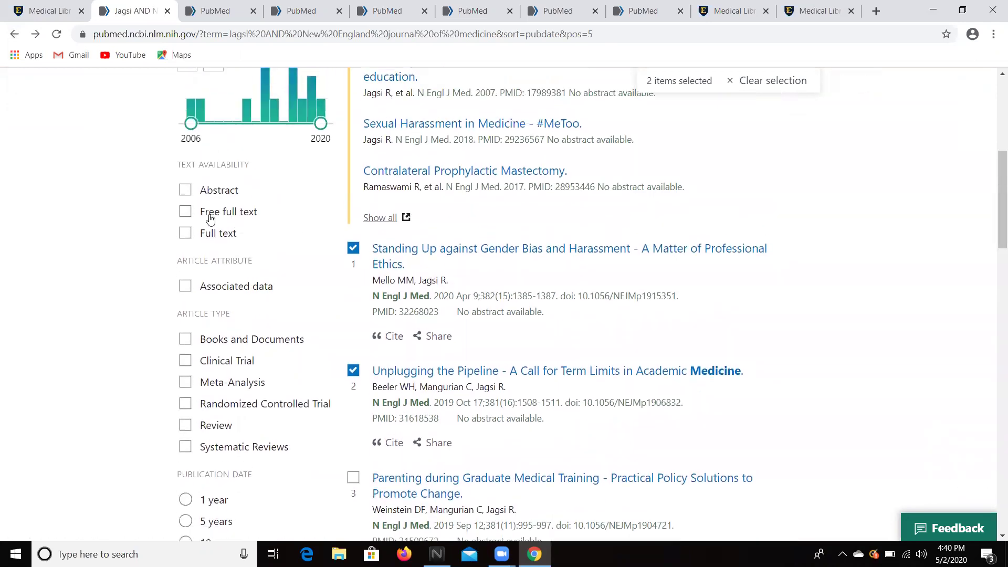
# - Limit the search results to Free full text, and reset all filters after looking through the filtered list
pyautogui.click(186, 212)
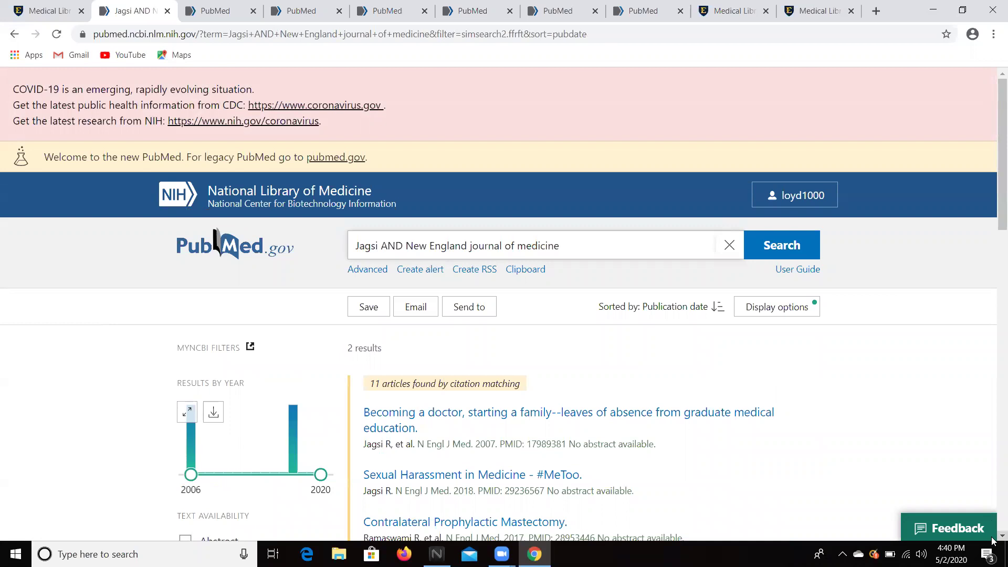
pyautogui.scroll(-6, 993, 530)
pyautogui.scroll(-4, 993, 541)
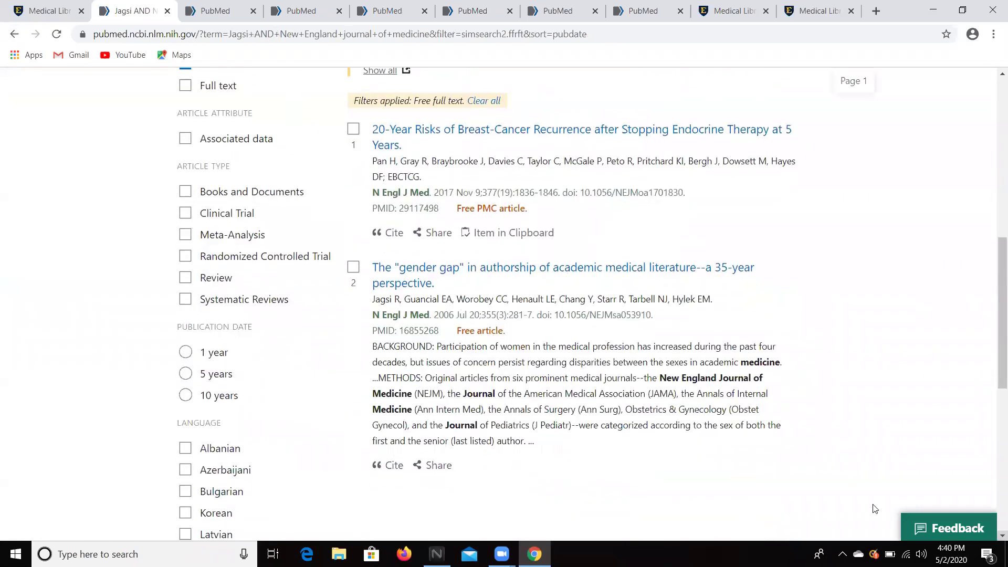
pyautogui.scroll(-3, 993, 415)
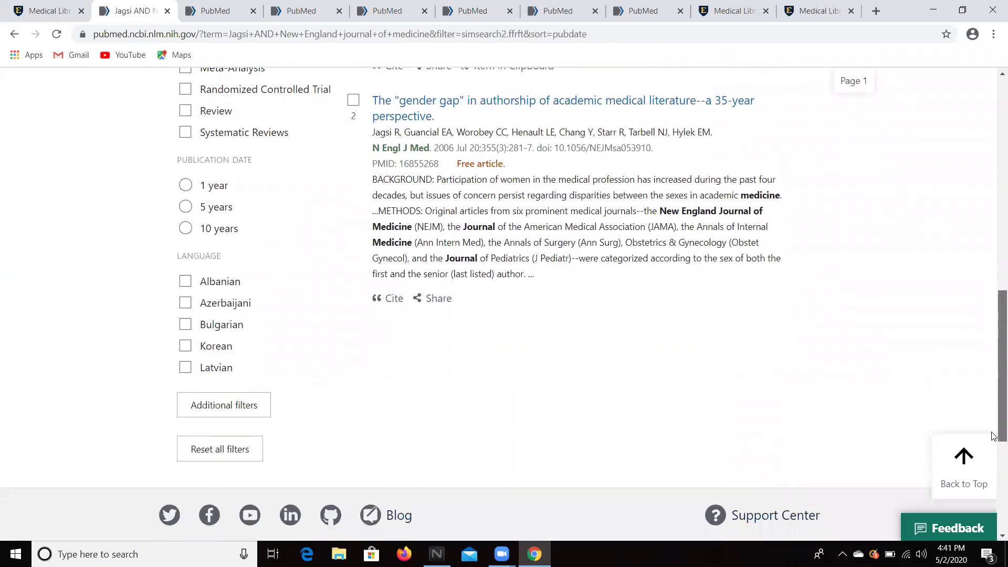
pyautogui.click(215, 452)
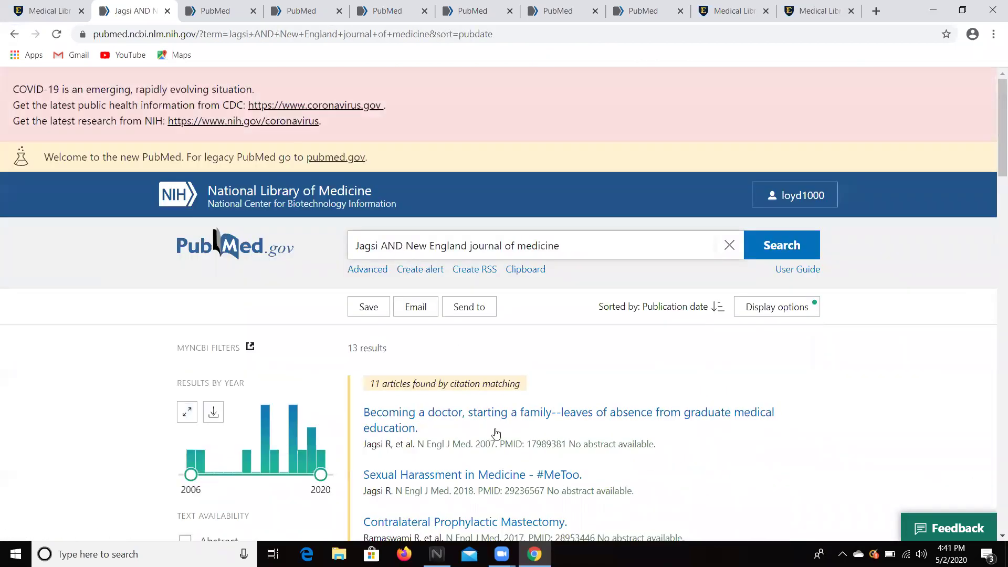
# - Add the subject Cancer from the additional filters to the filters offered beside the search results
pyautogui.click(997, 538)
pyautogui.scroll(-6, 992, 543)
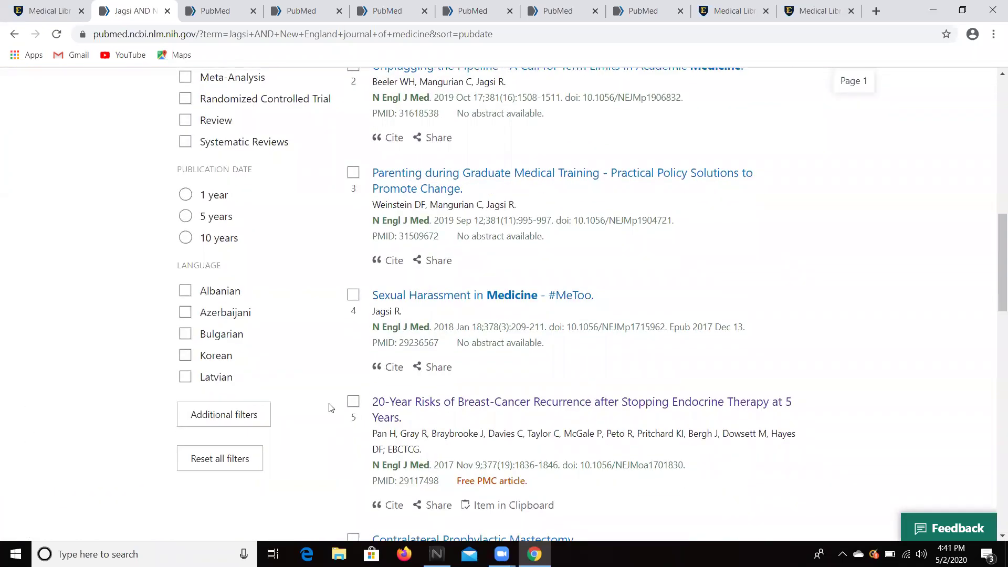
pyautogui.click(233, 418)
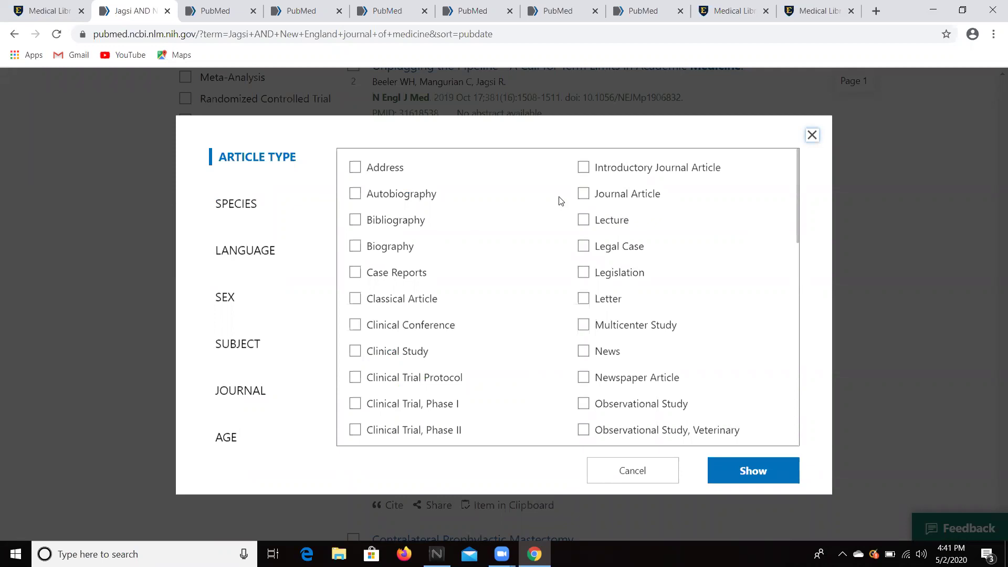
pyautogui.click(242, 346)
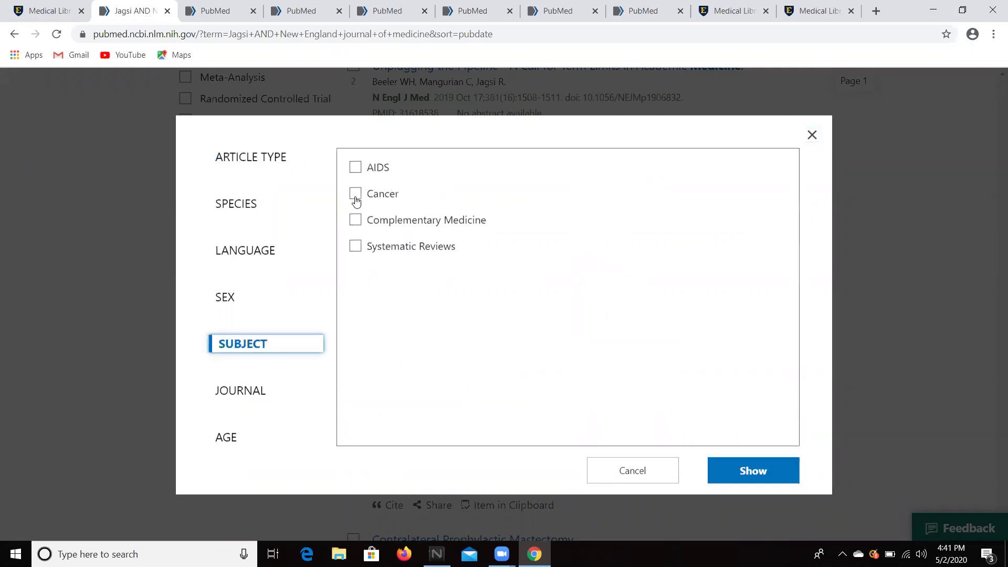
pyautogui.click(355, 194)
pyautogui.click(744, 471)
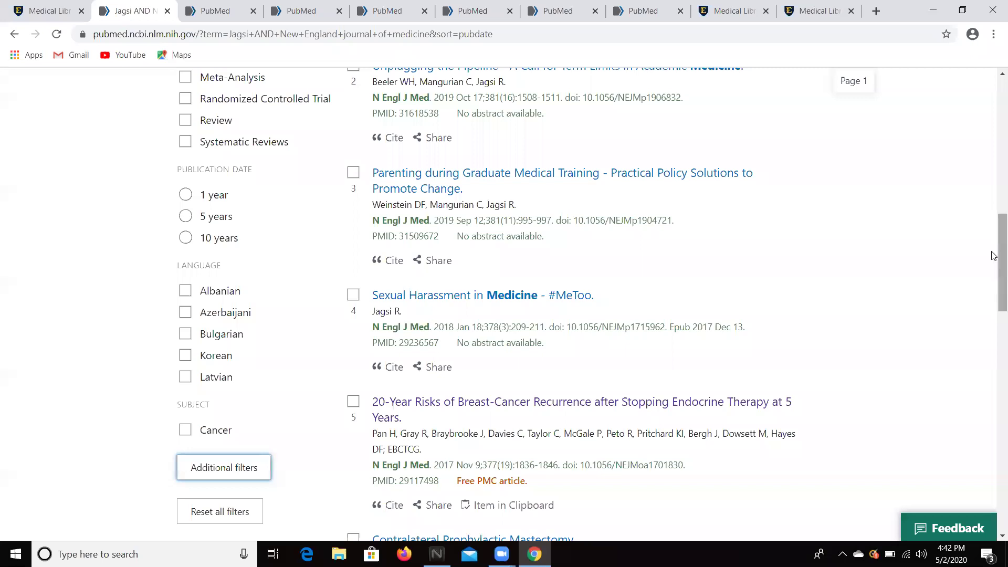
# - Sort the search results by Best match
pyautogui.moveTo(994, 256); pyautogui.dragTo(994, 150)
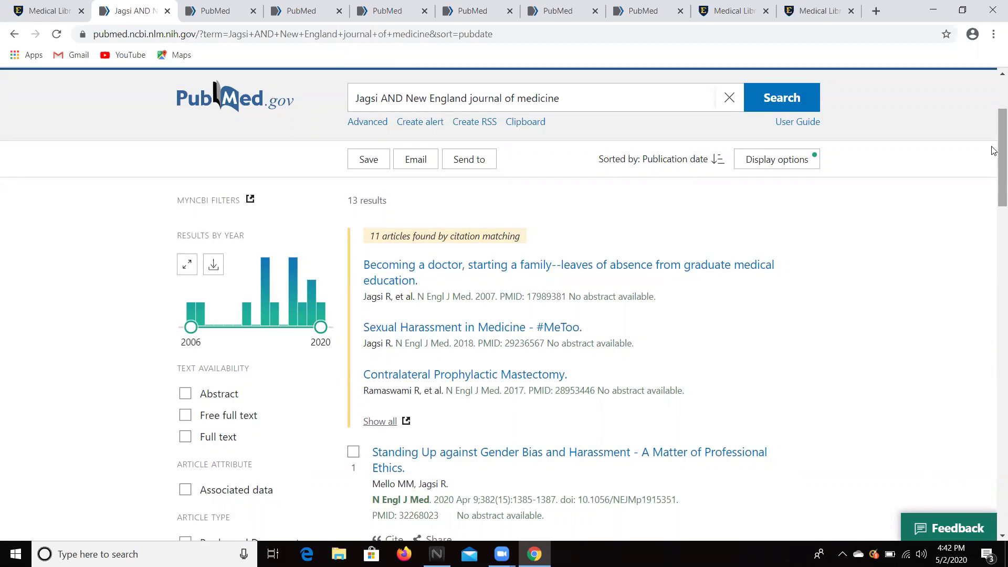
pyautogui.click(780, 165)
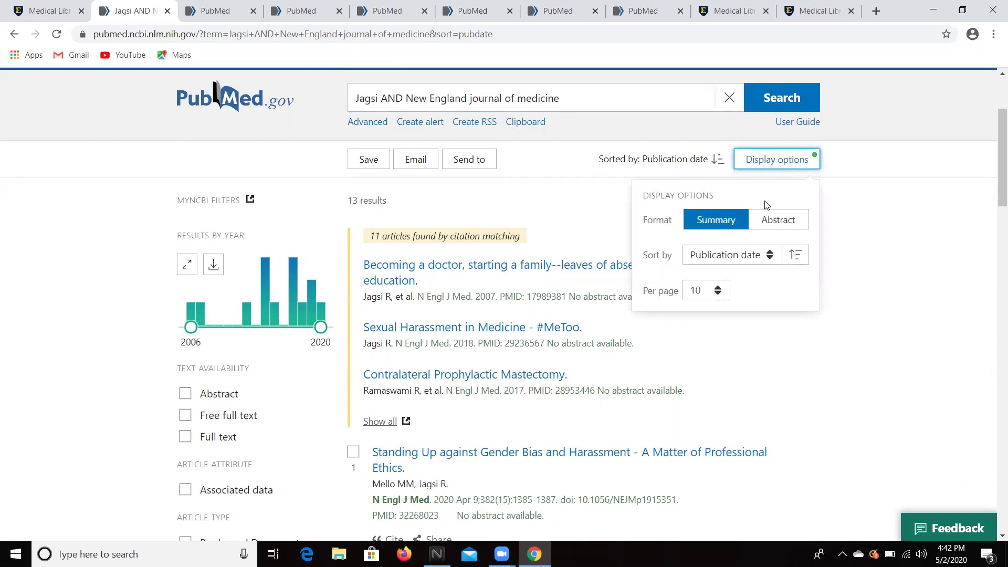
pyautogui.click(770, 255)
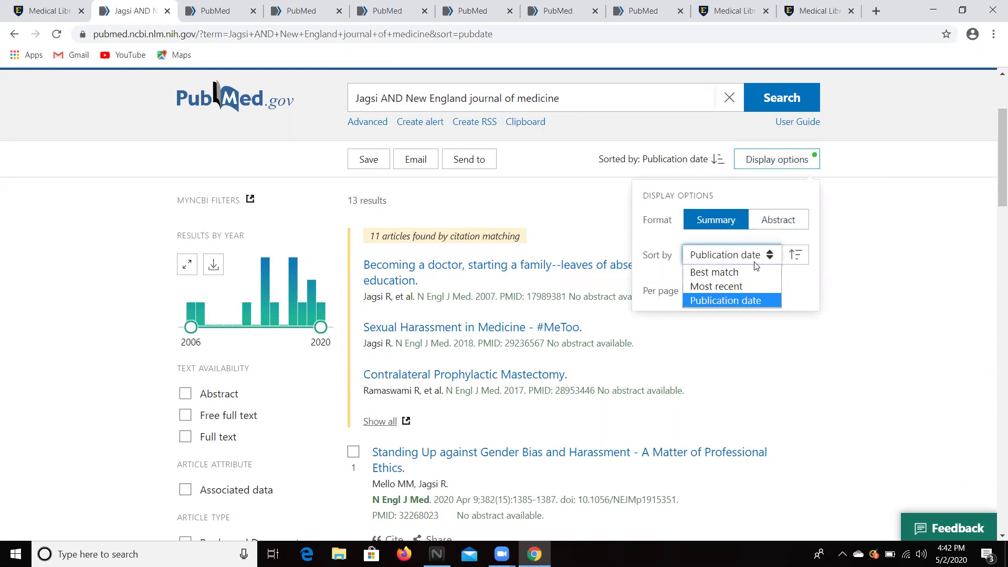
pyautogui.click(731, 277)
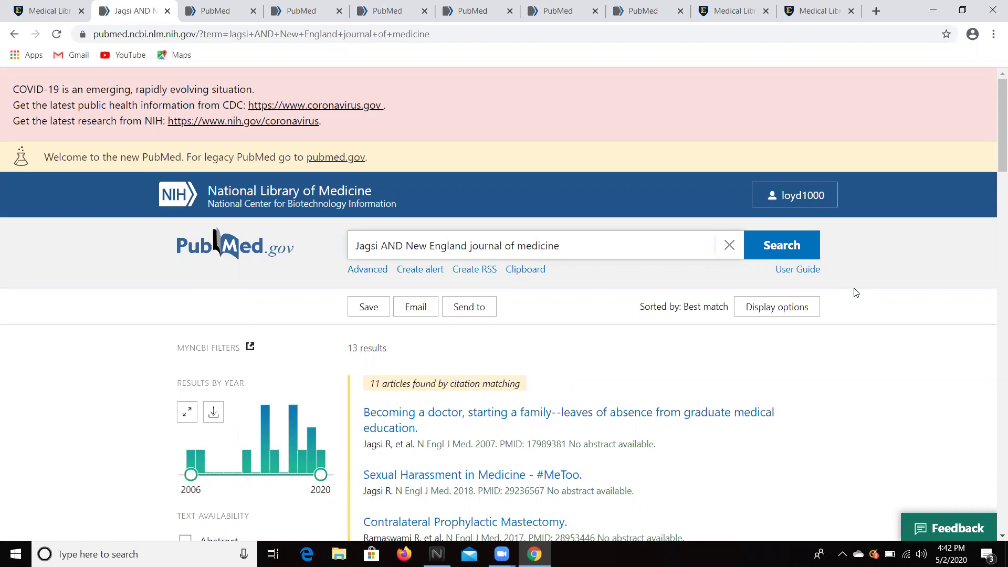
# - Sort the search results by Most recent and look through the reordered list
pyautogui.click(791, 309)
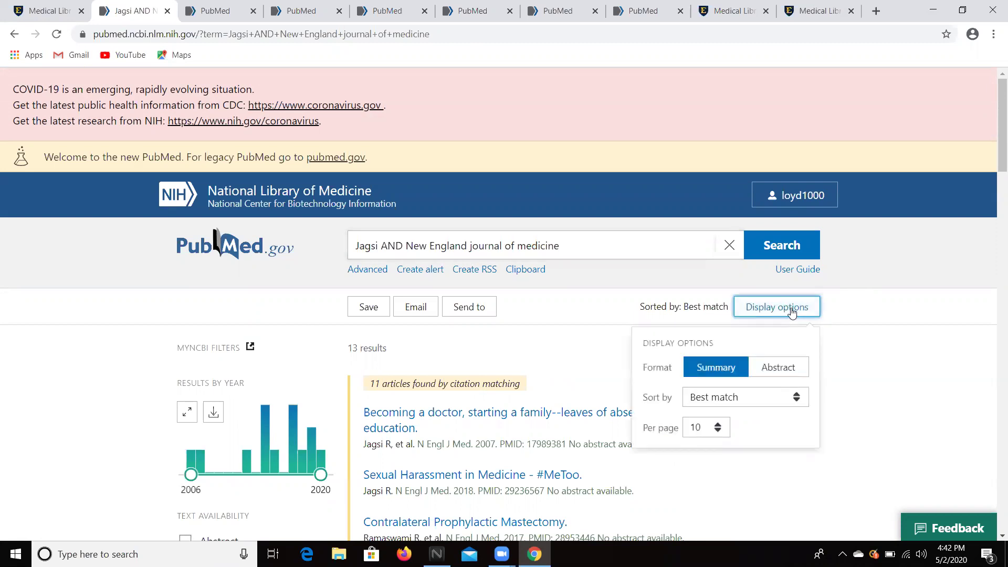
pyautogui.click(781, 401)
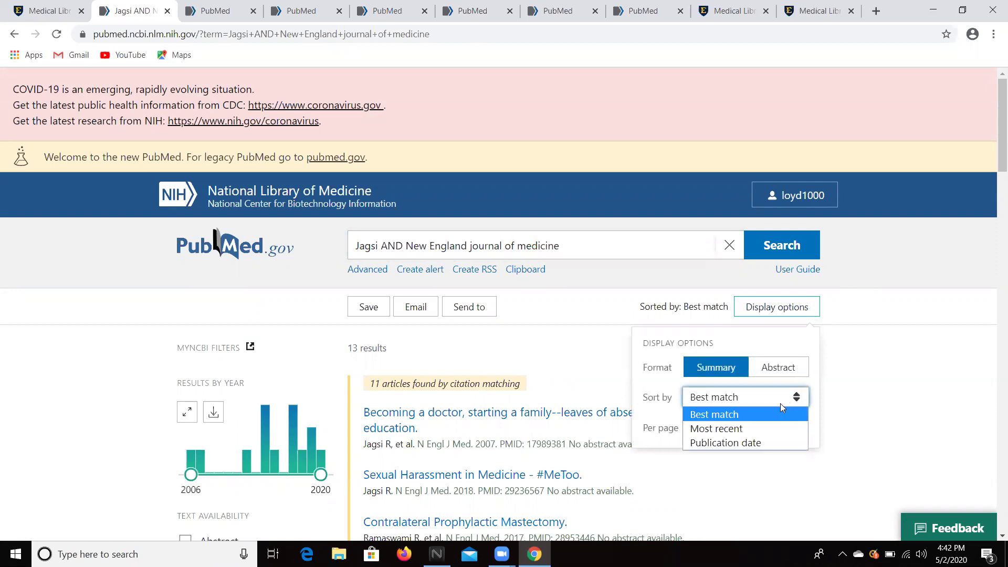
pyautogui.click(741, 430)
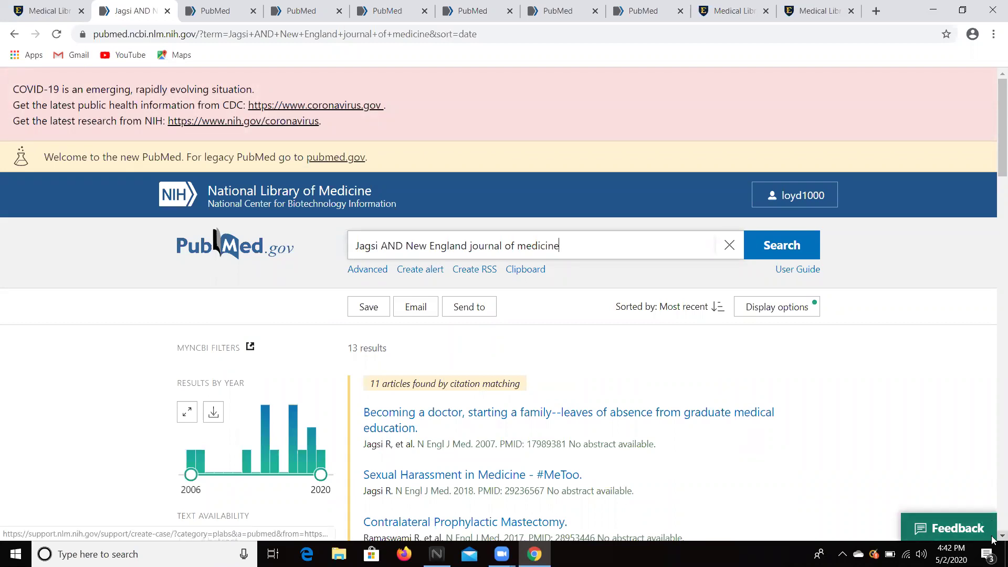
pyautogui.scroll(-2, 992, 540)
pyautogui.scroll(-4, 993, 541)
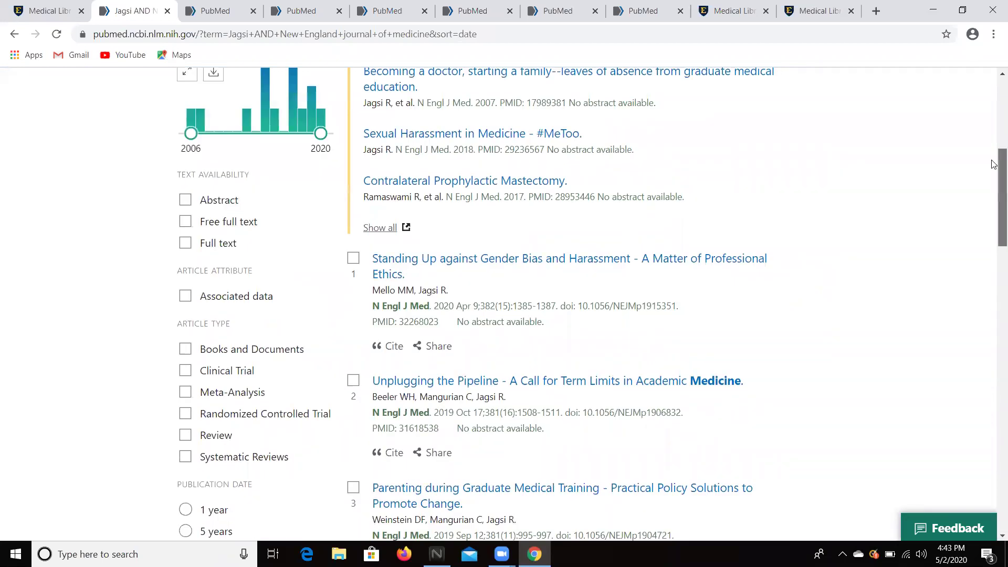
# - Sort the search results by Publication date and look through the list
pyautogui.scroll(4, 994, 210)
pyautogui.click(777, 192)
pyautogui.click(765, 288)
pyautogui.click(748, 335)
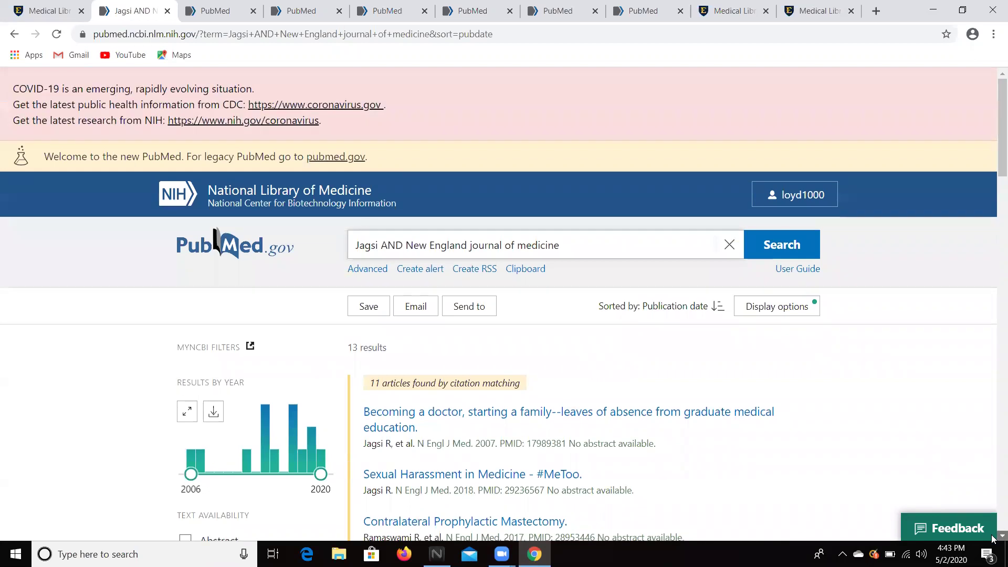
pyautogui.scroll(-4, 993, 538)
pyautogui.scroll(-1, 993, 538)
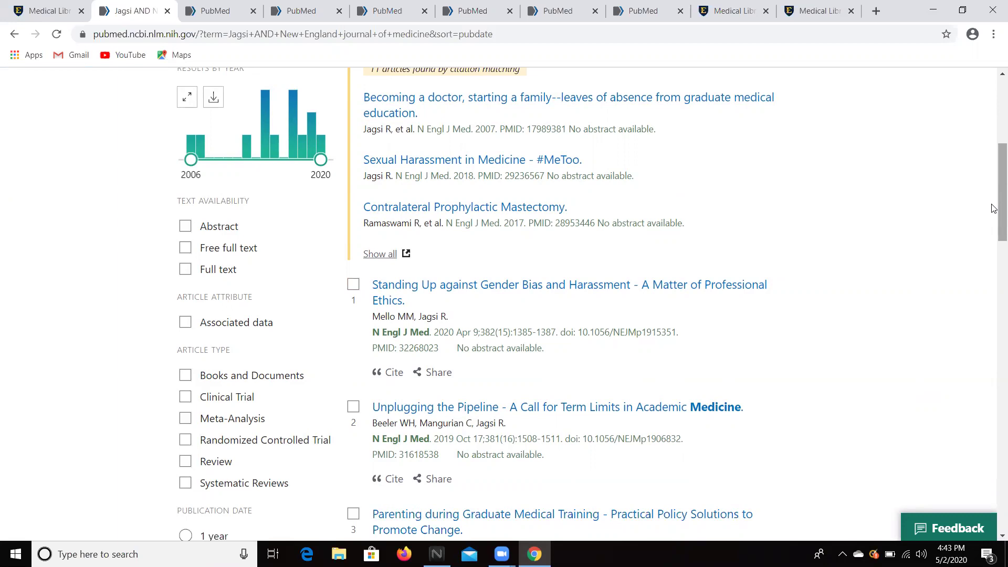
# - Show the account options for the logged-in account
pyautogui.moveTo(994, 209); pyautogui.dragTo(995, 145)
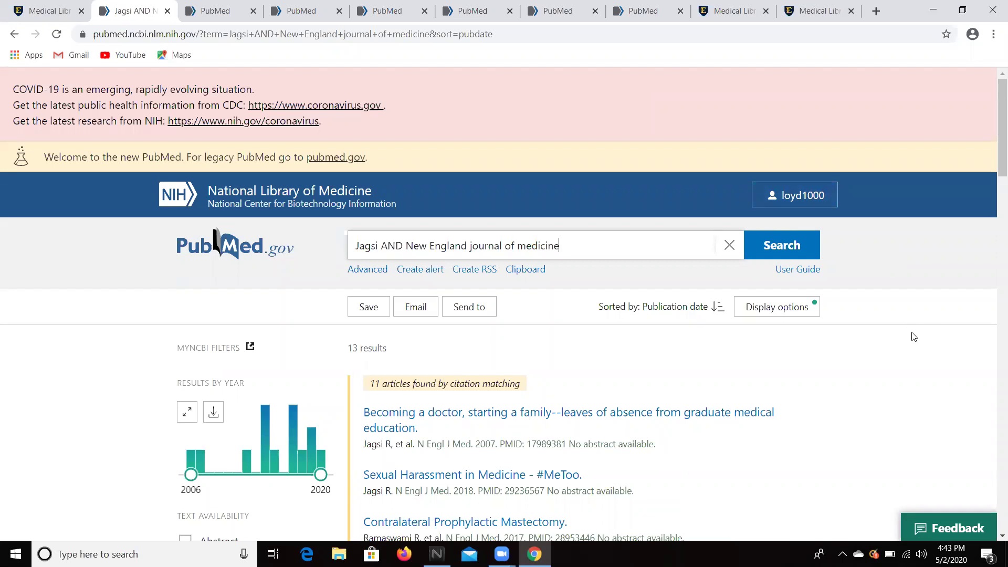
pyautogui.click(789, 202)
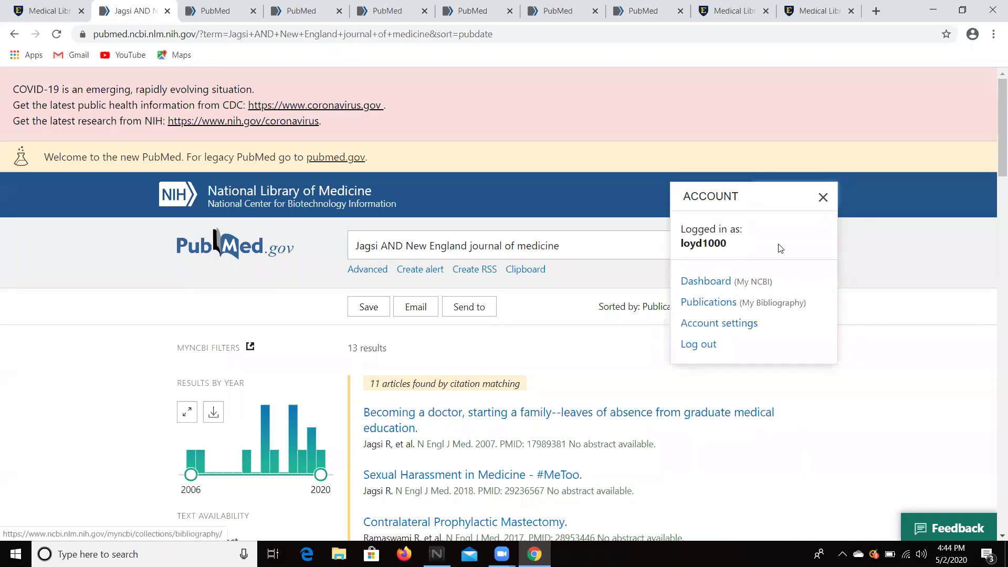
# - Close the account options and open the article "20-Year Risks of Breast-Cancer Recurrence after Stopping Endocrine Therapy at 5 Years" from the search results
pyautogui.click(823, 199)
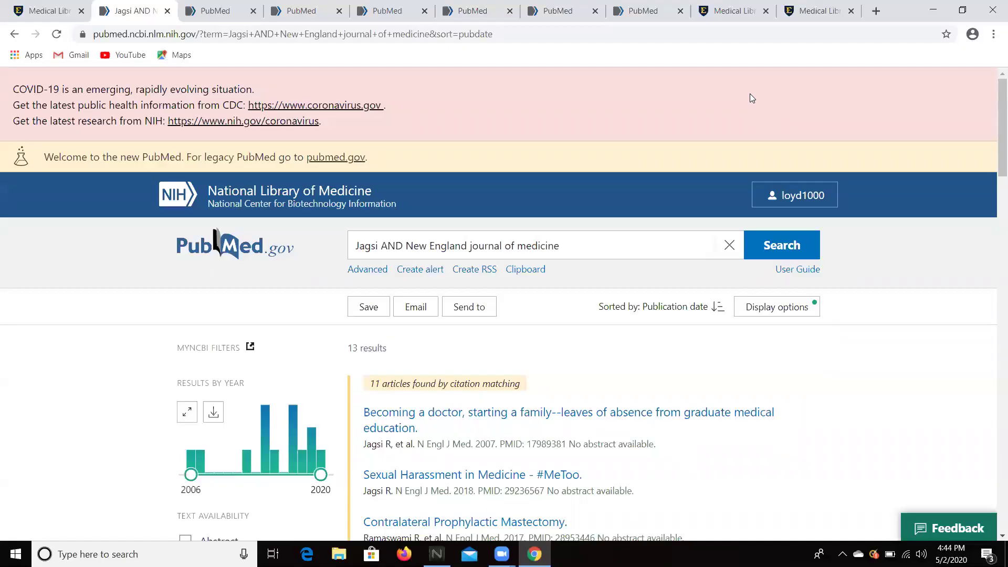
pyautogui.scroll(-4, 994, 535)
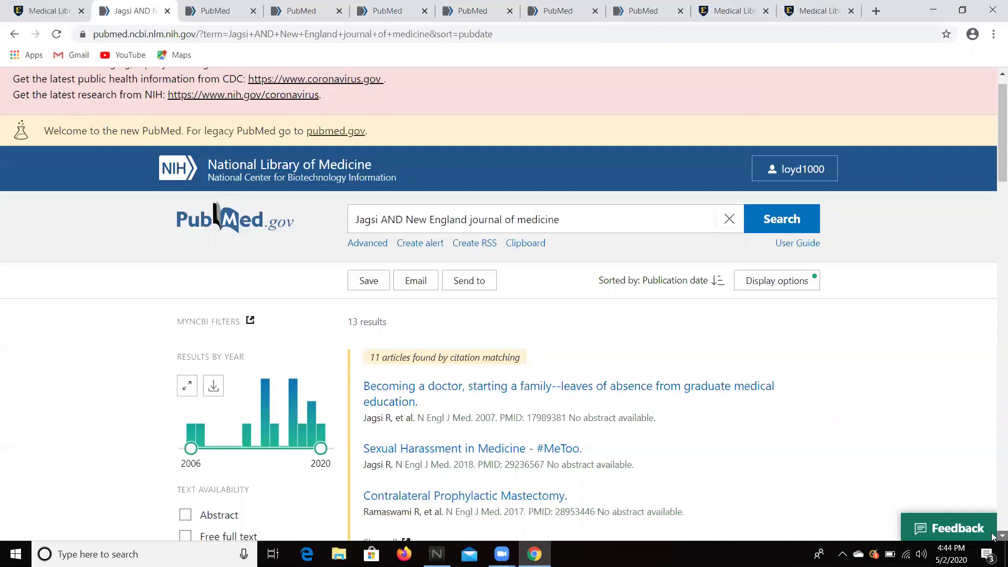
pyautogui.scroll(-2, 994, 535)
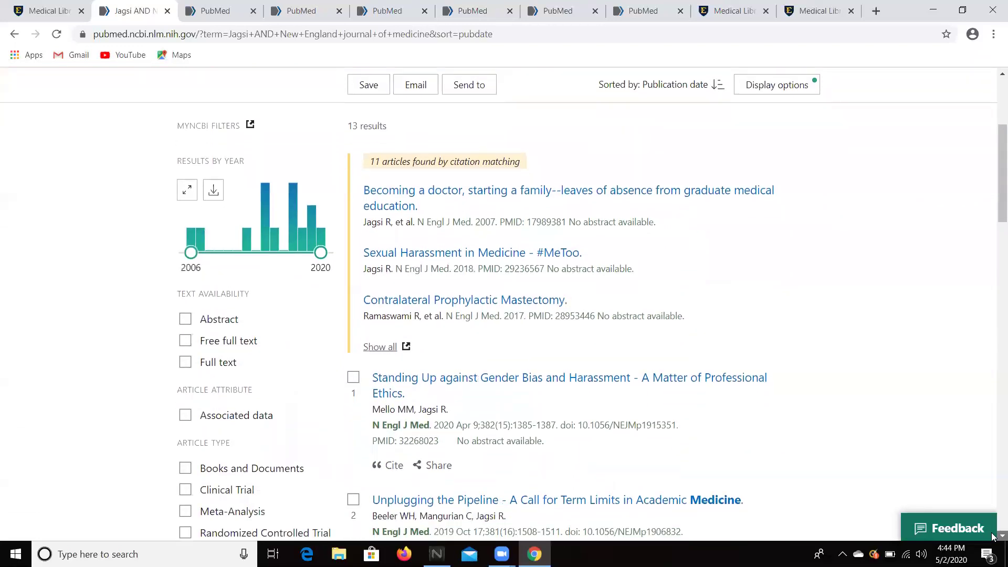
pyautogui.scroll(-1, 993, 536)
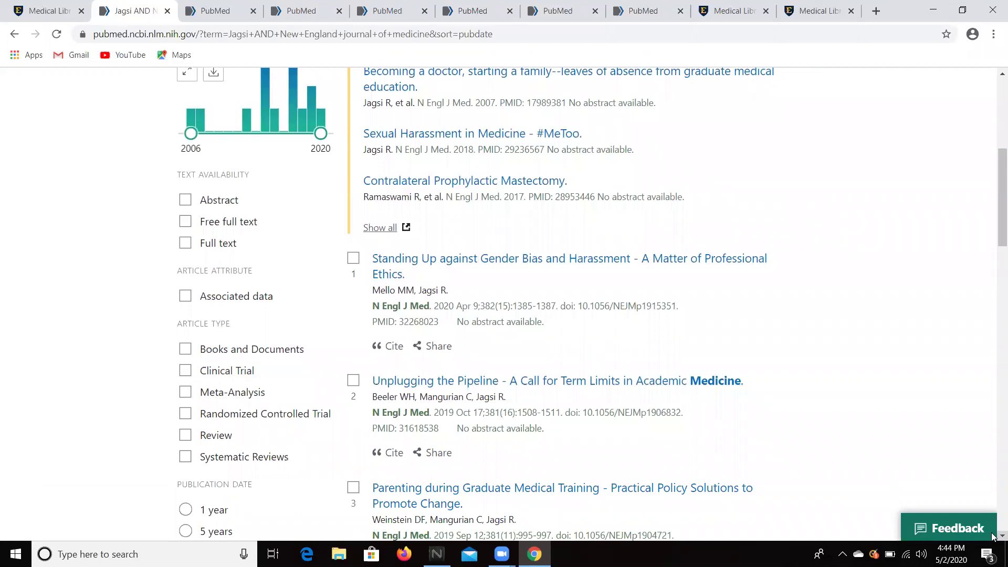
pyautogui.scroll(-2, 994, 536)
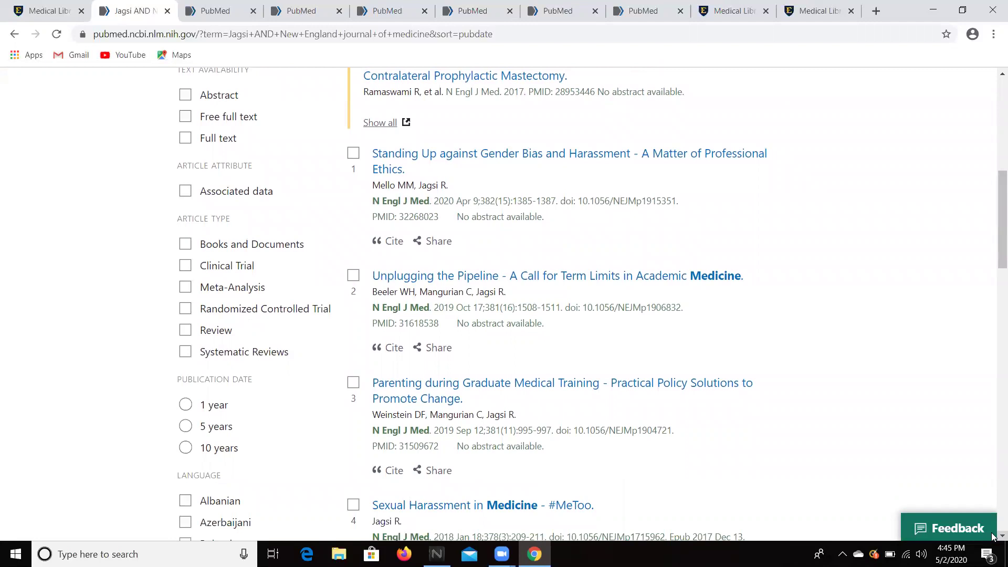
pyautogui.scroll(-4, 993, 535)
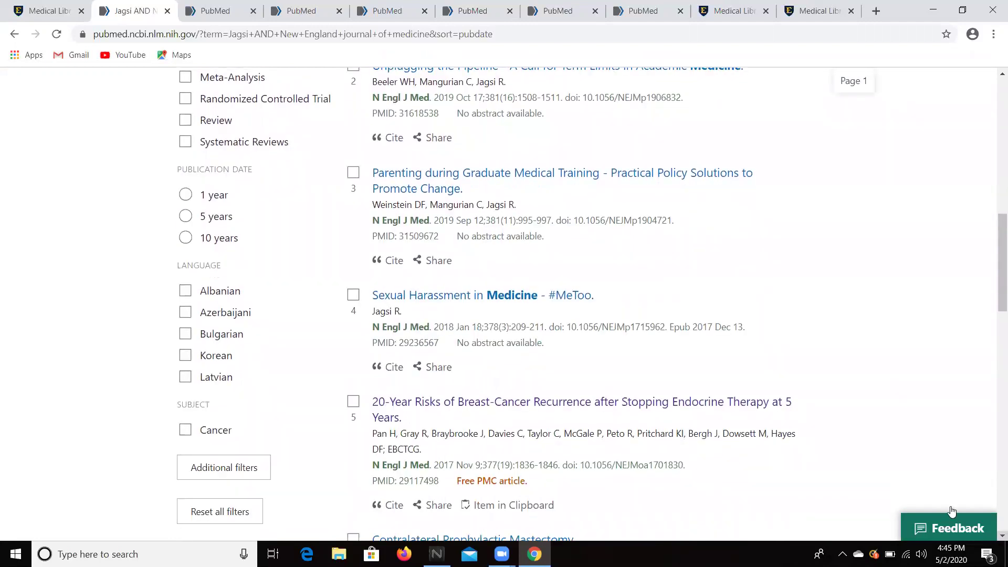
pyautogui.click(587, 408)
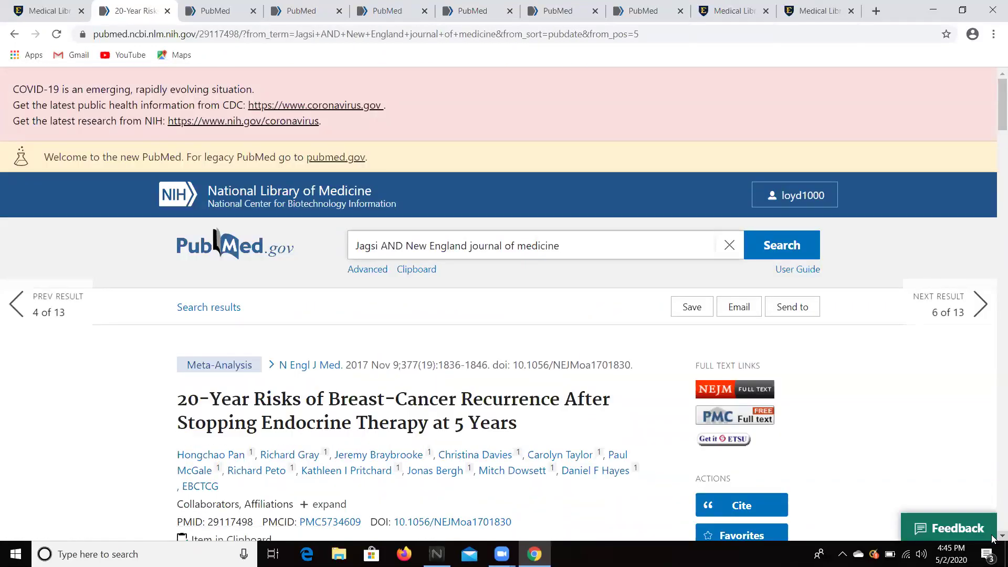
# - Show the article's citation text and the citation formats offered, and close the citation window without changing the format
pyautogui.scroll(-2, 993, 538)
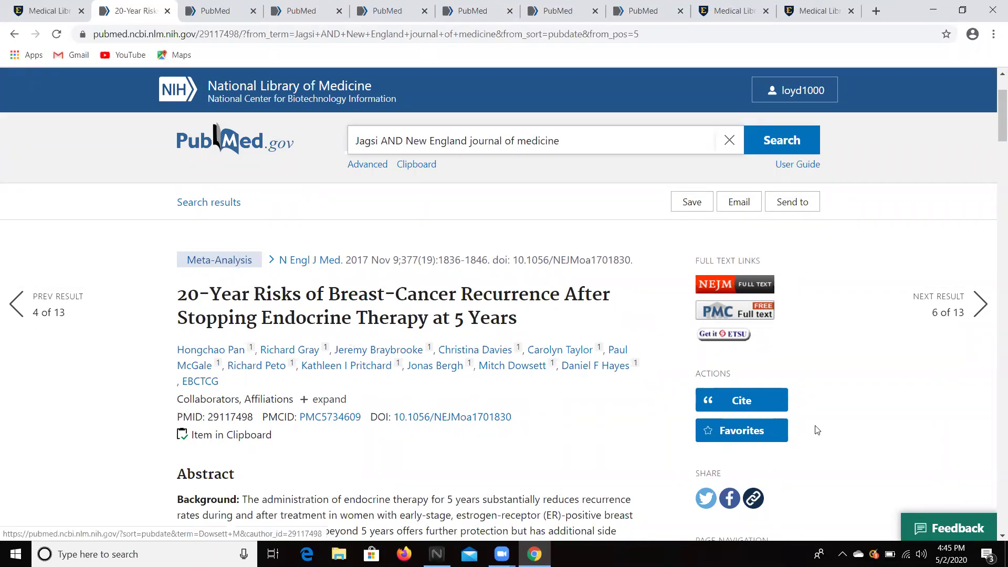
pyautogui.scroll(-2, 993, 535)
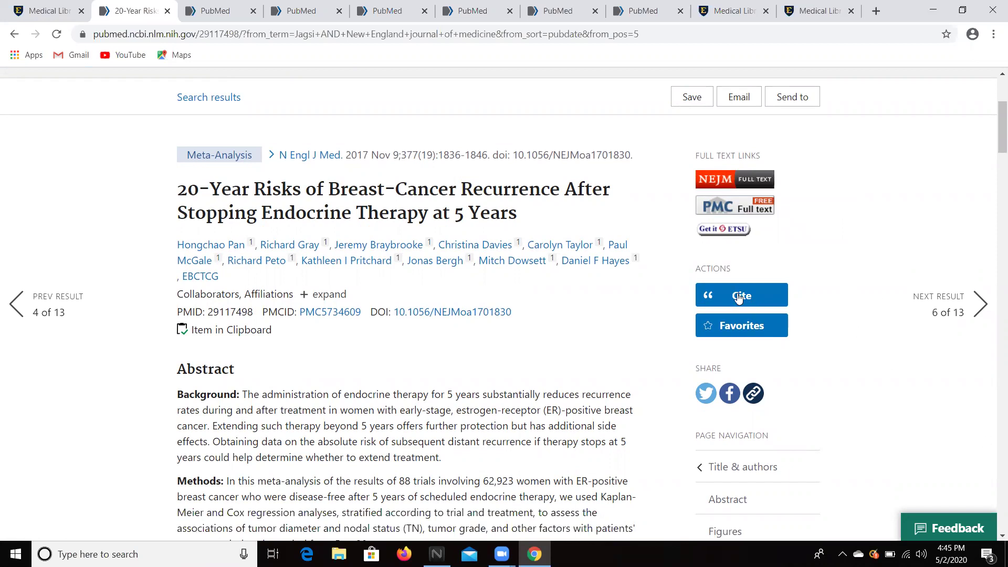
pyautogui.click(739, 297)
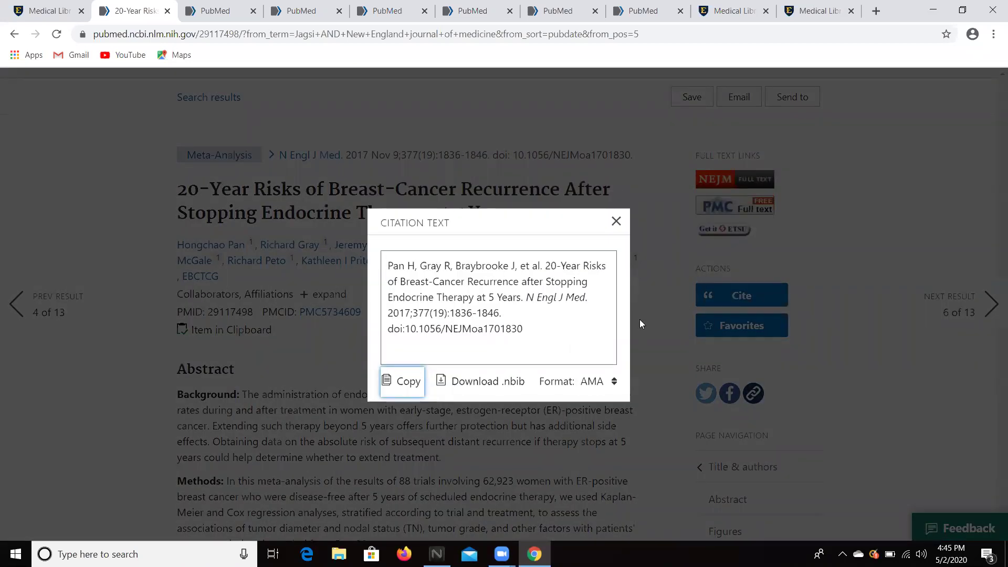
pyautogui.click(615, 383)
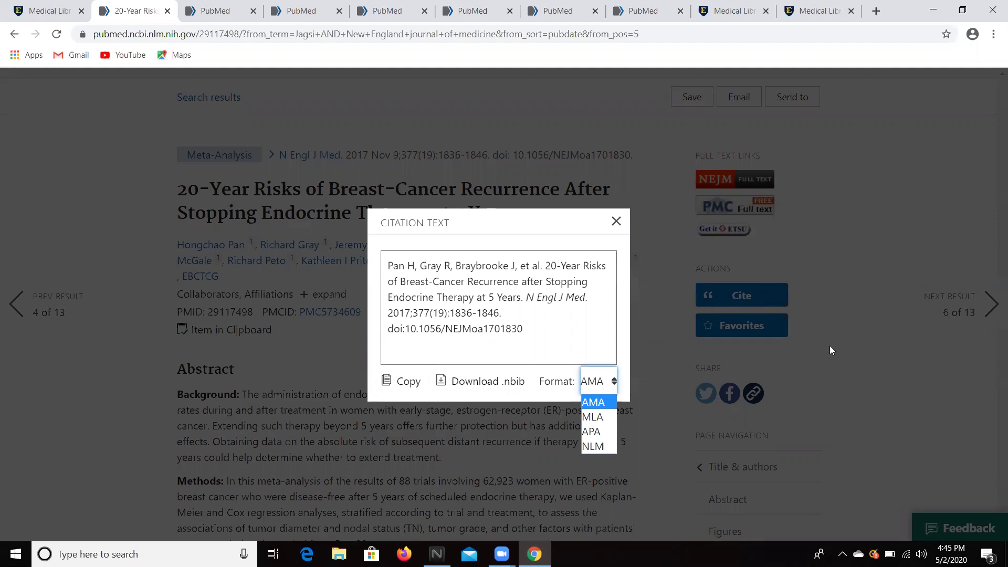
pyautogui.click(844, 353)
pyautogui.click(753, 326)
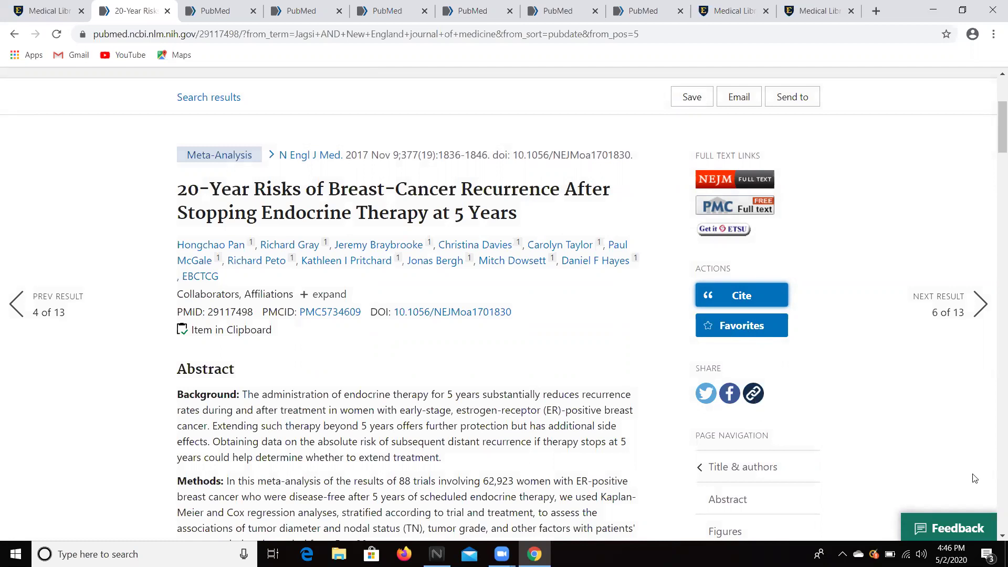
# - Look through the article record from the abstract to similar articles, citing articles, MeSH terms, substances, grant support and LinkOut resources
pyautogui.scroll(-3, 993, 540)
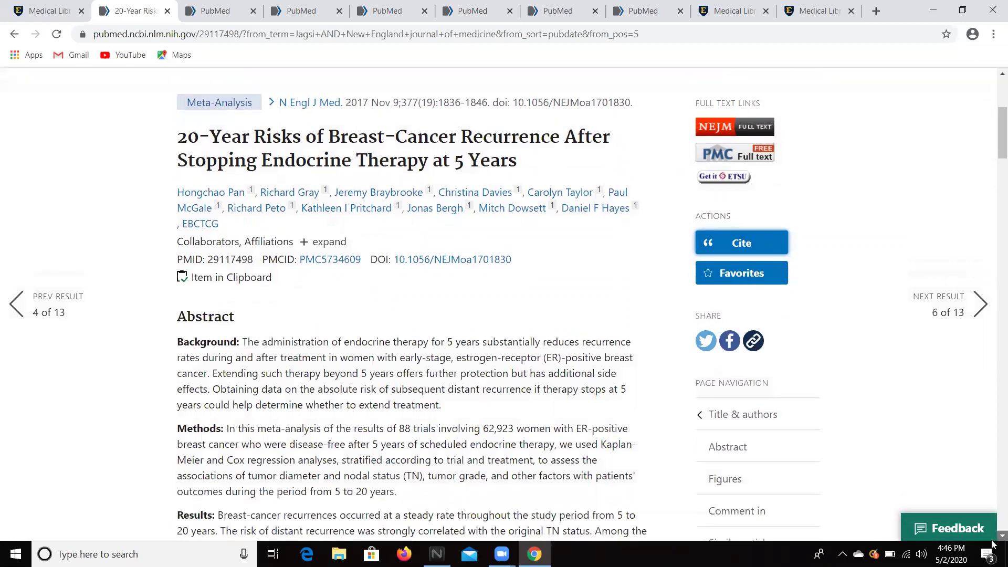
pyautogui.scroll(-3, 925, 418)
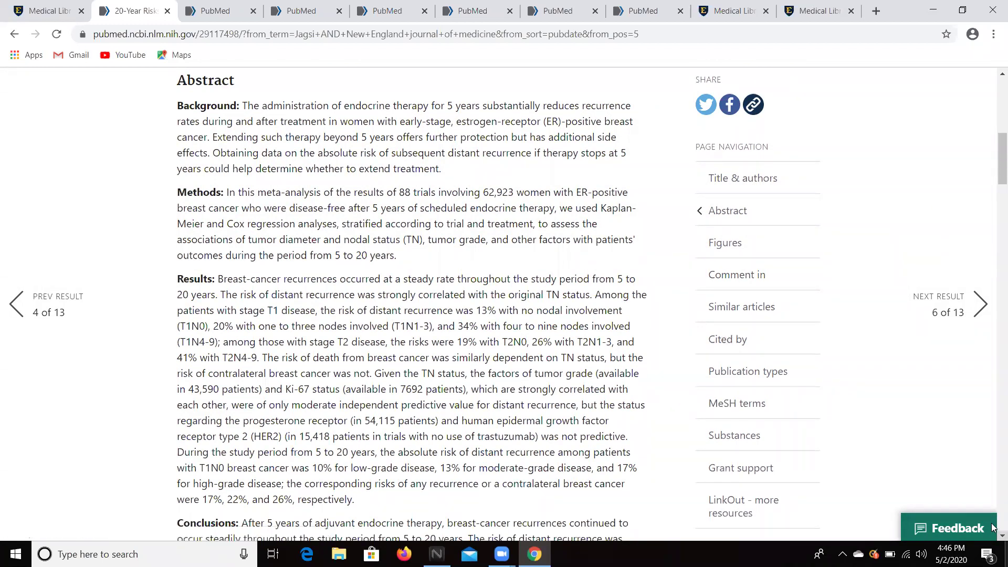
pyautogui.scroll(-9, 992, 539)
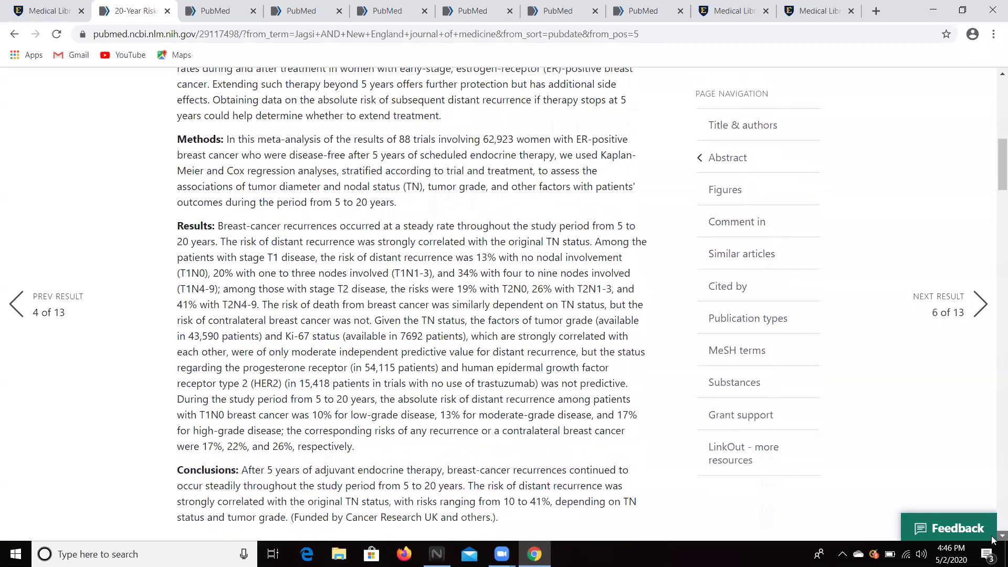
pyautogui.scroll(-8, 993, 539)
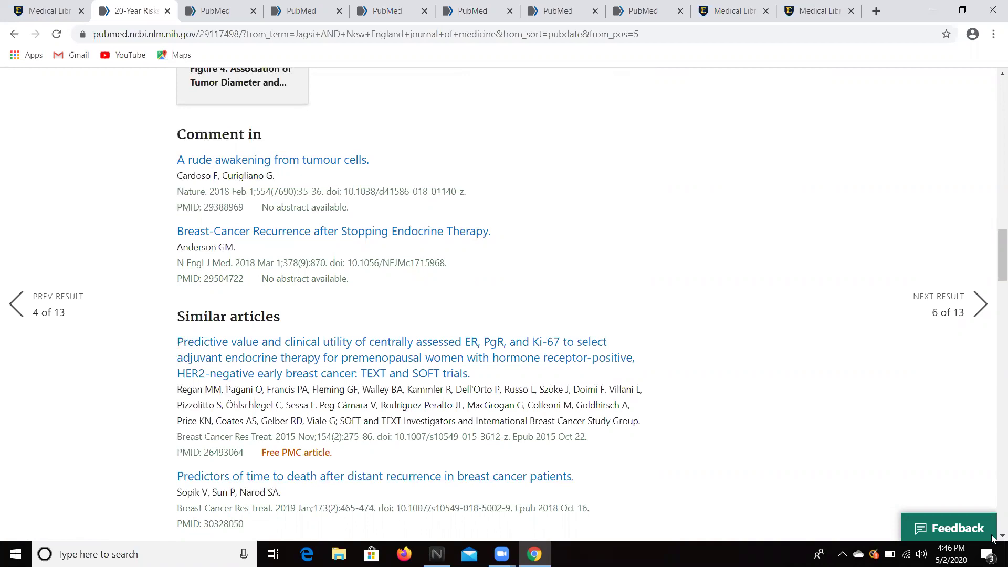
pyautogui.scroll(-3, 995, 533)
pyautogui.scroll(-10, 823, 416)
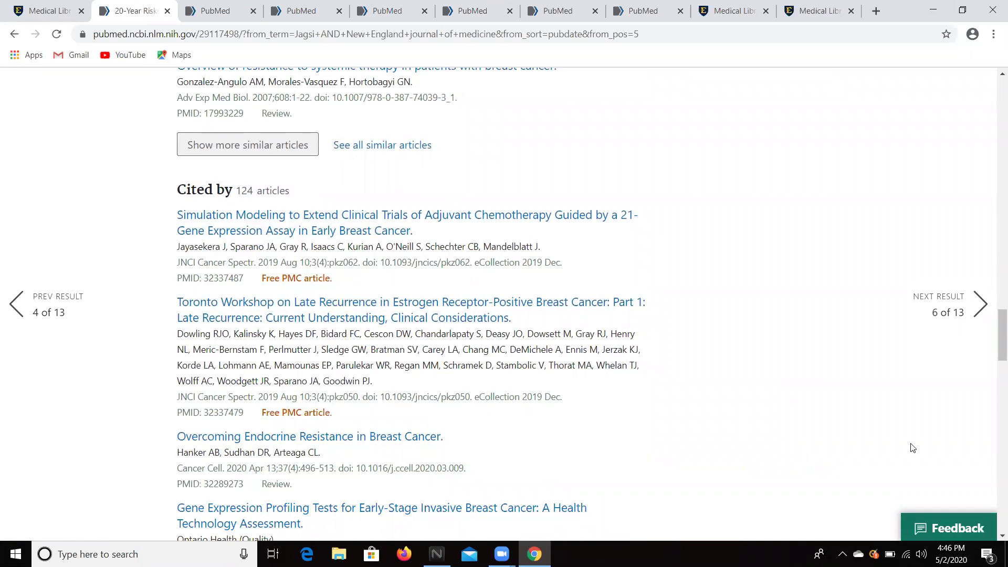
pyautogui.scroll(-7, 995, 539)
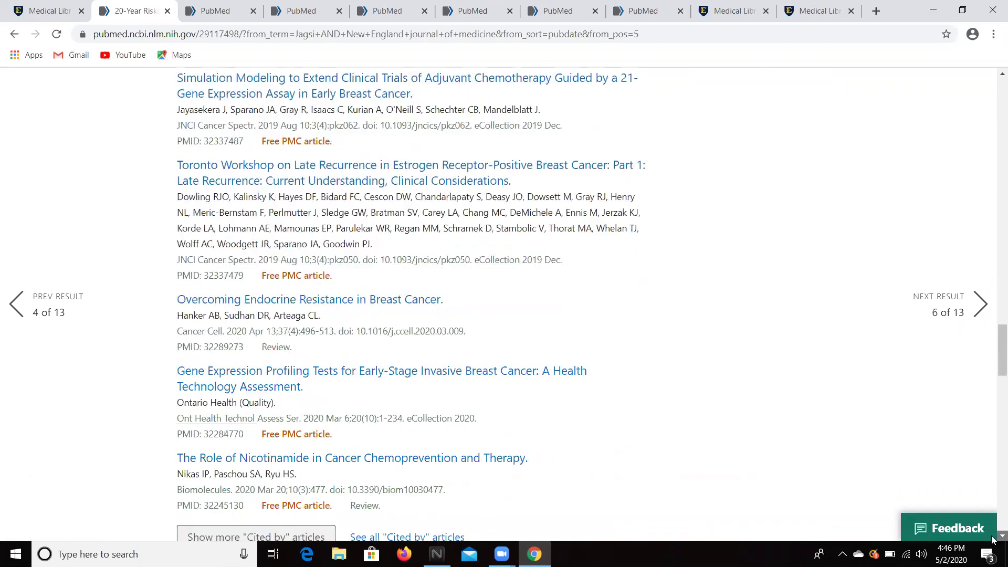
pyautogui.scroll(-2, 995, 538)
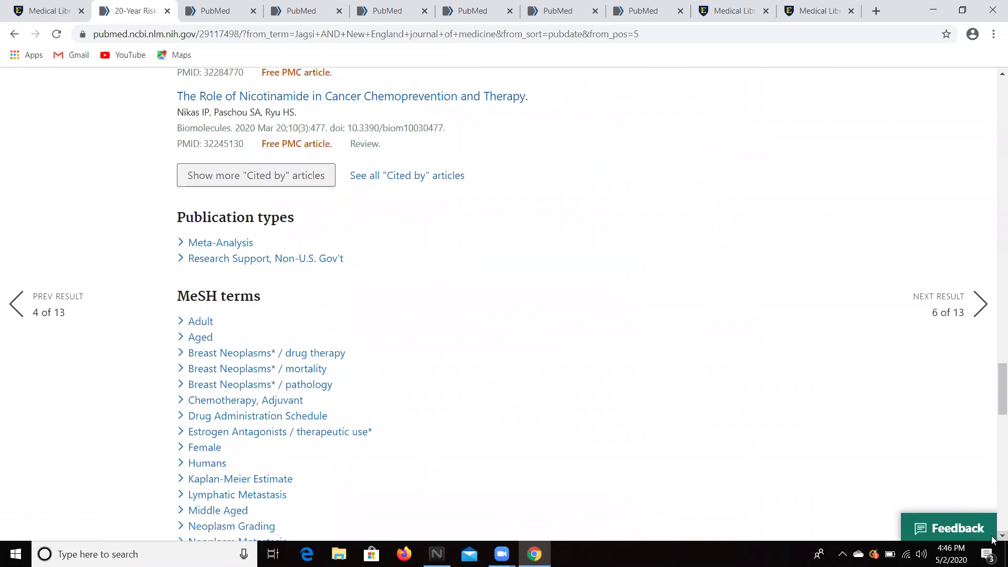
pyautogui.scroll(-1, 994, 538)
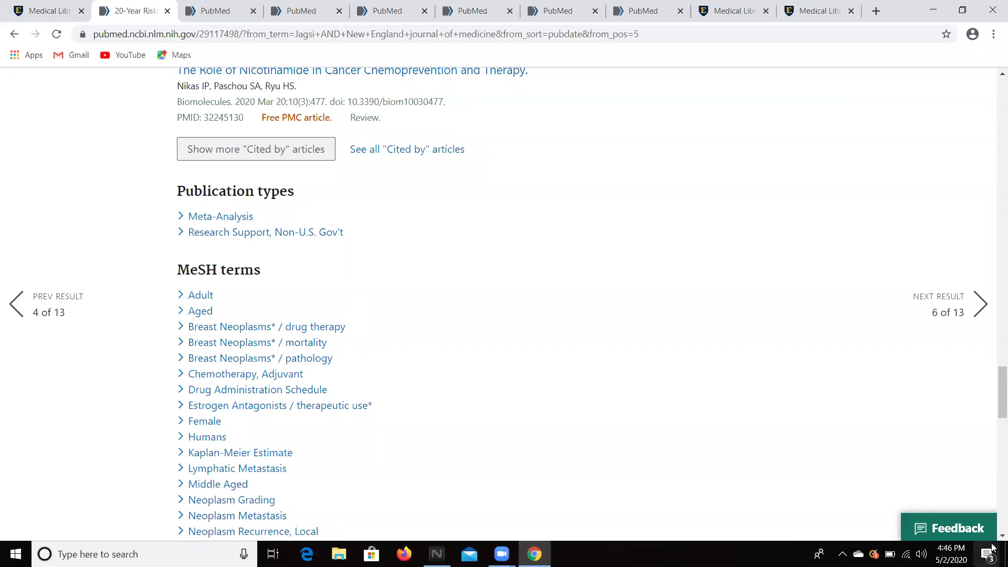
pyautogui.scroll(-4, 992, 540)
pyautogui.scroll(-5, 992, 542)
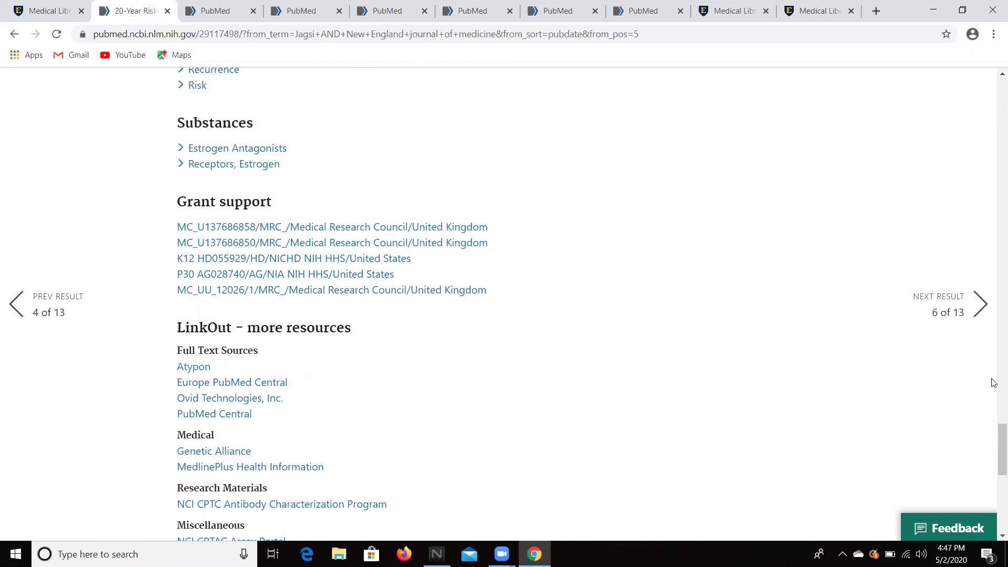
# - Open the Advanced Search Builder and look through the history and search details
pyautogui.moveTo(994, 420); pyautogui.dragTo(994, 117)
pyautogui.scroll(5, 757, 82)
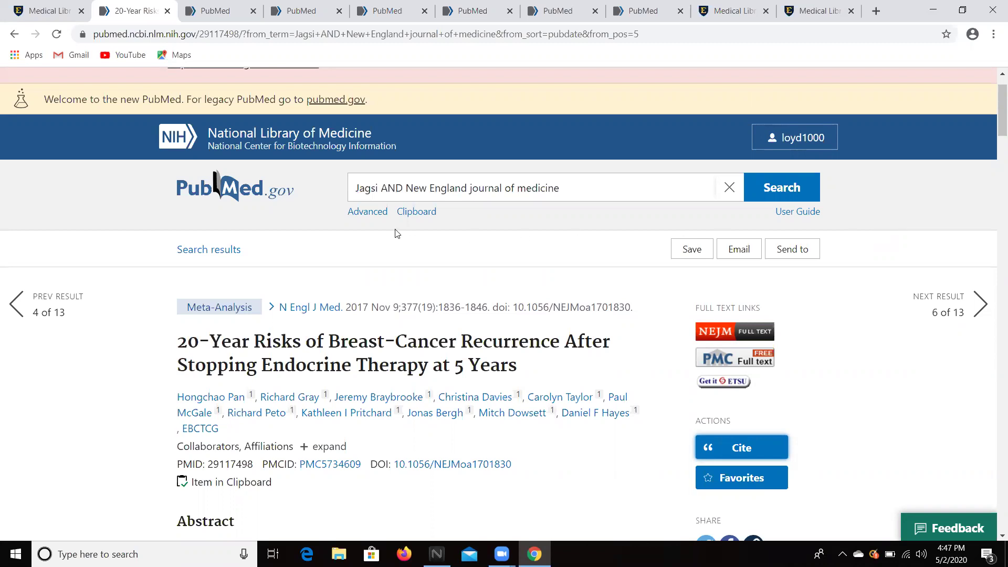
pyautogui.click(365, 216)
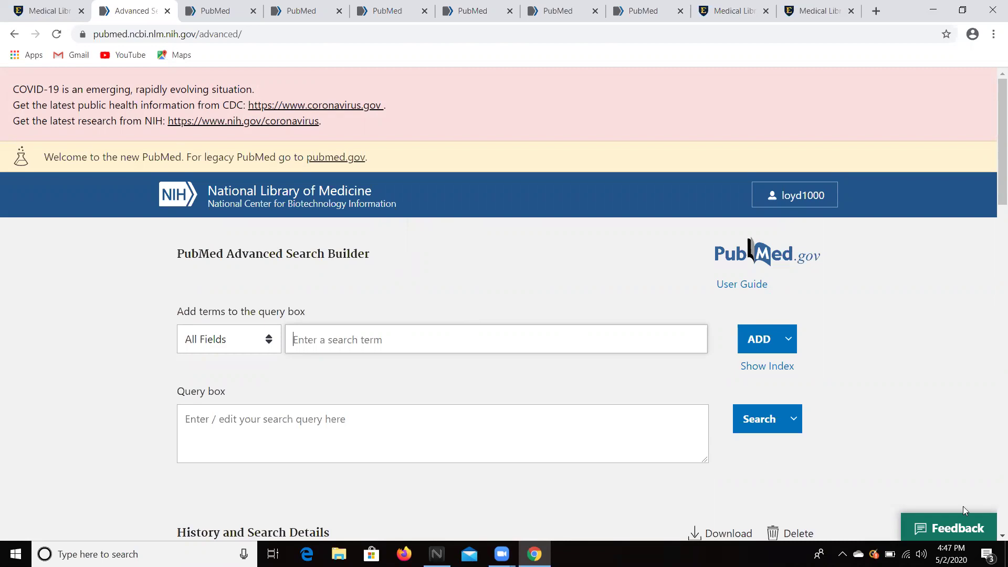
pyautogui.scroll(-4, 994, 532)
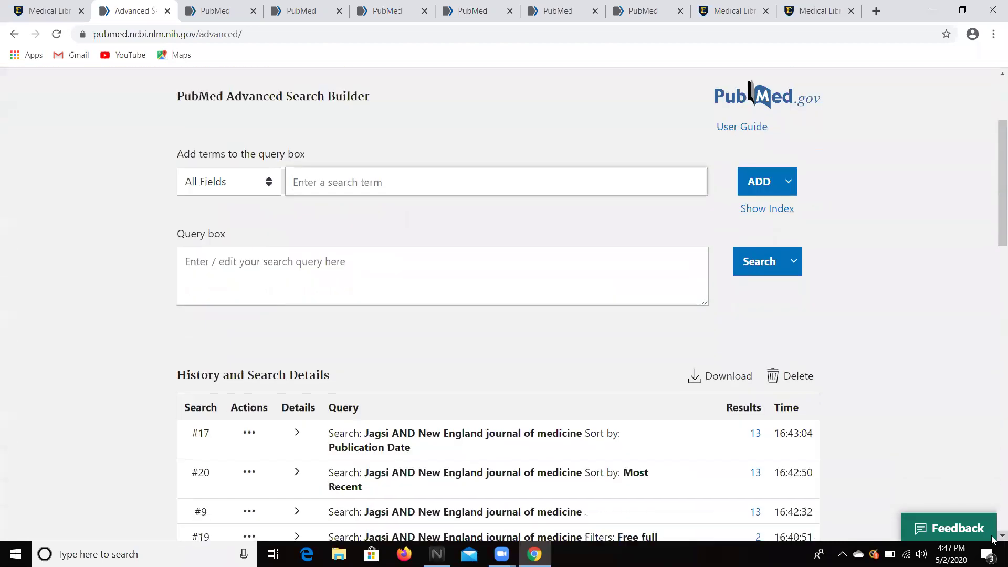
pyautogui.scroll(-3, 994, 538)
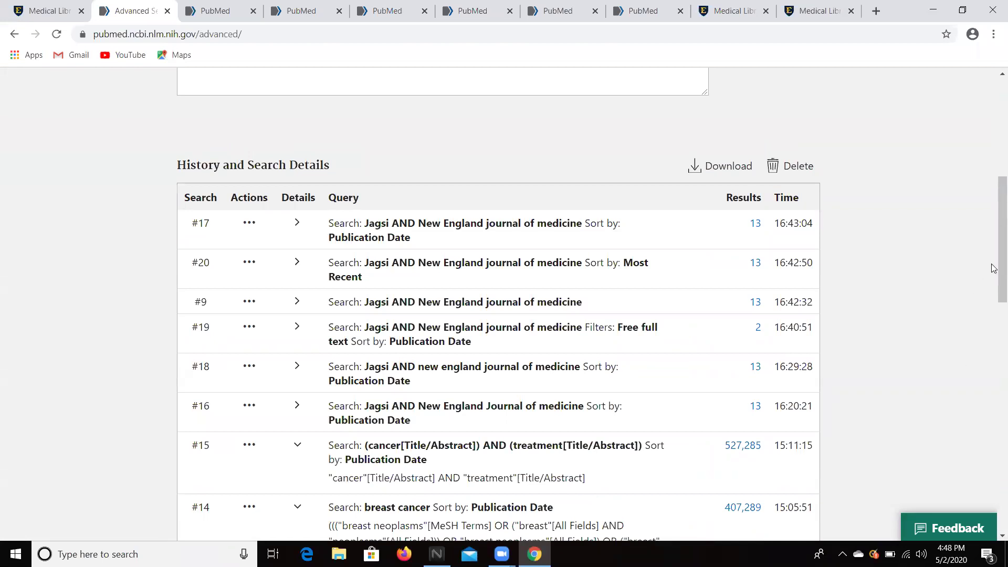
pyautogui.scroll(7, 994, 194)
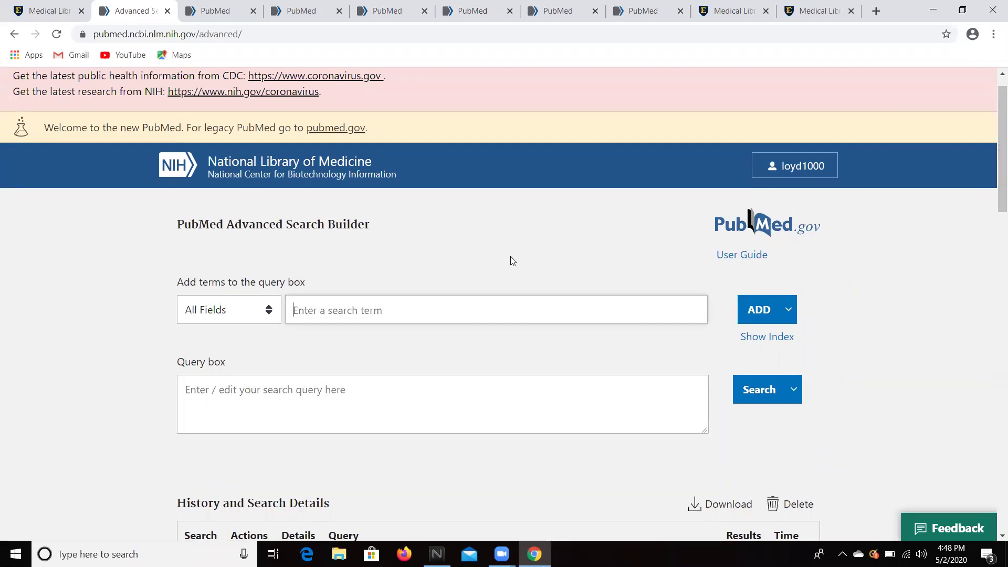
# - Add "breast cancer" to the query box as a Title/Abstract term, with AND as the Boolean operator
pyautogui.click(380, 312)
pyautogui.write('breast cancer')
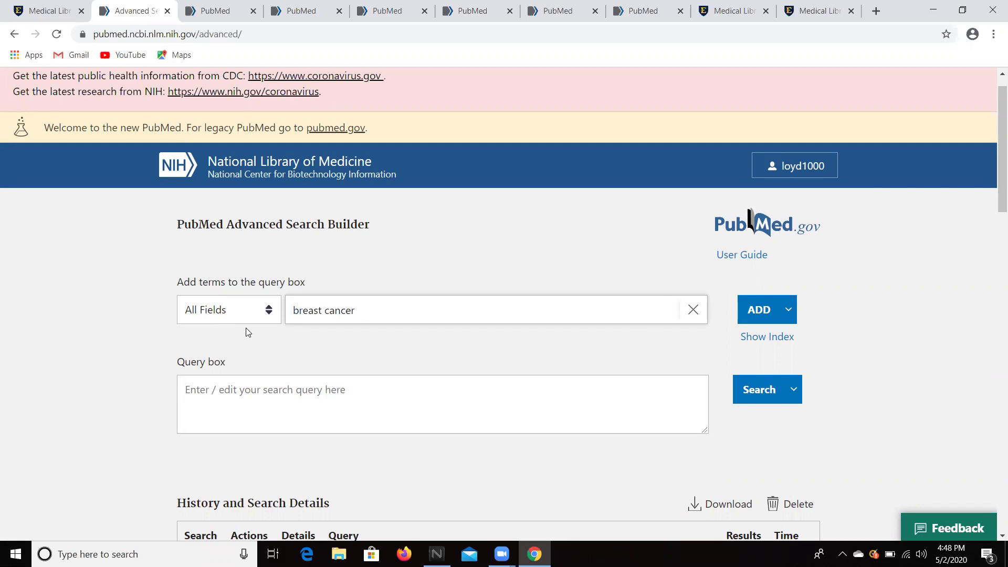
pyautogui.click(270, 314)
pyautogui.scroll(-2, 315, 287)
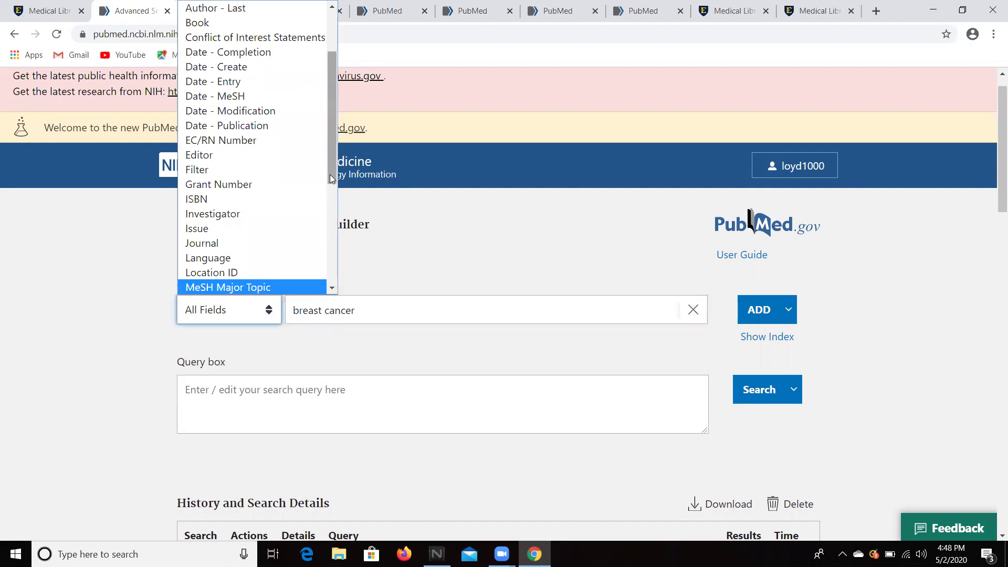
pyautogui.moveTo(330, 174); pyautogui.dragTo(333, 273)
pyautogui.click(254, 272)
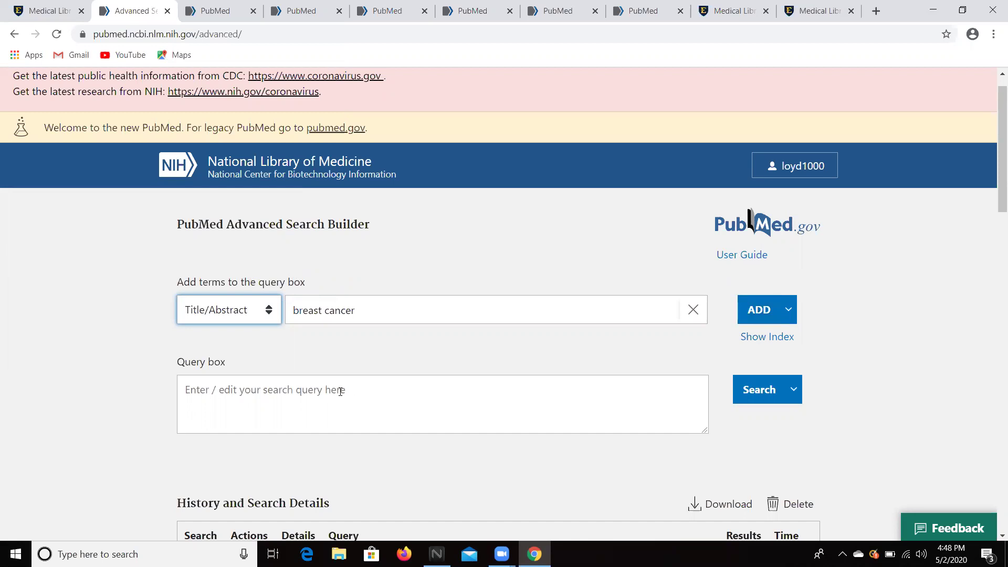
pyautogui.click(790, 309)
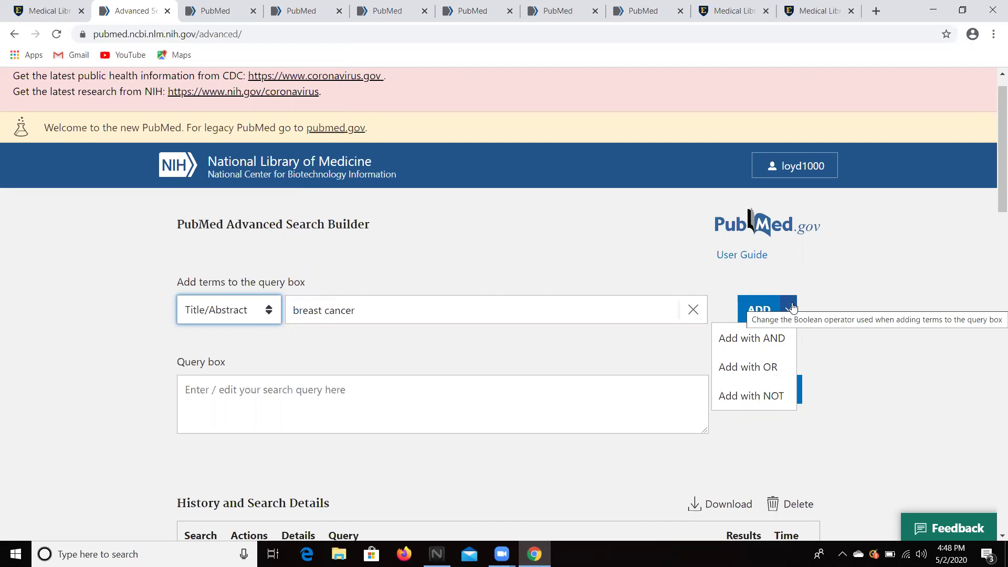
pyautogui.click(752, 338)
pyautogui.click(758, 310)
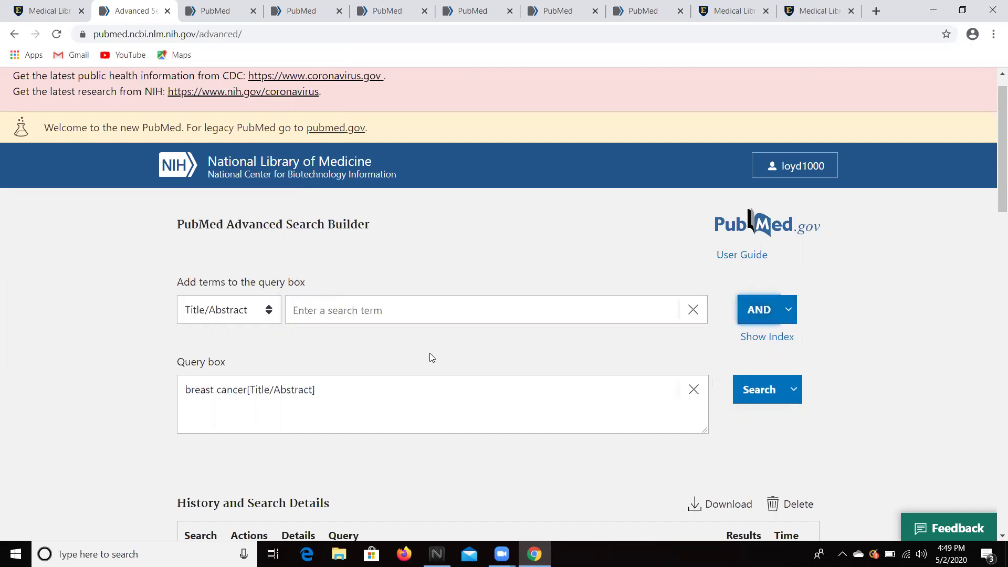
# - Add "endocrine" to the query as a Title/Abstract term joined with AND, and run the search
pyautogui.click(323, 309)
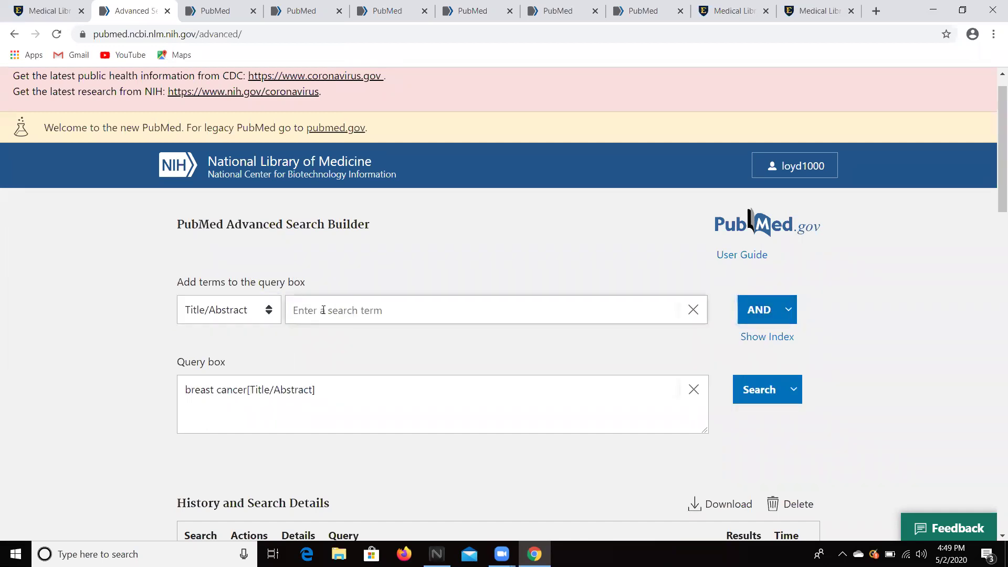
pyautogui.write('endocrine')
pyautogui.click(762, 314)
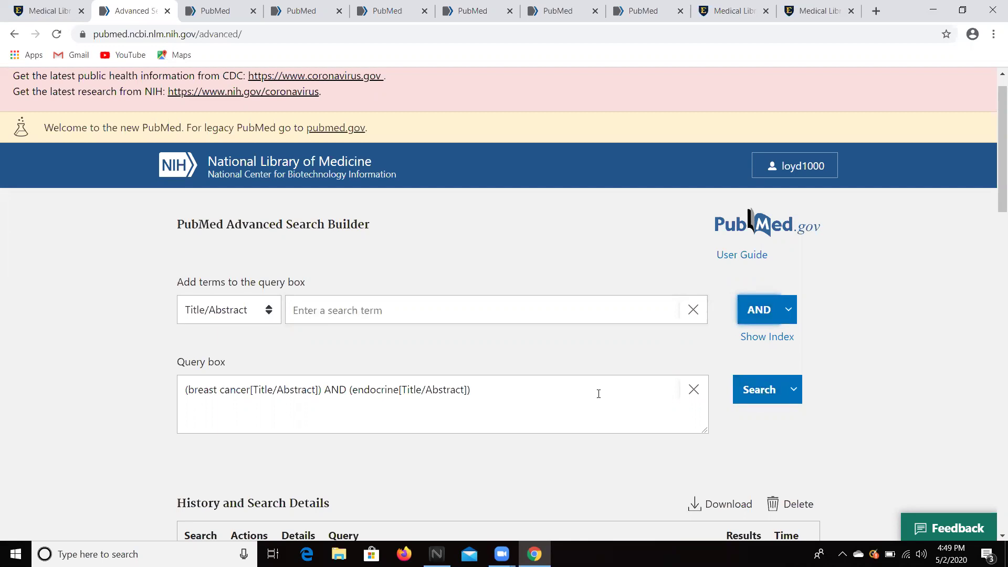
pyautogui.click(754, 391)
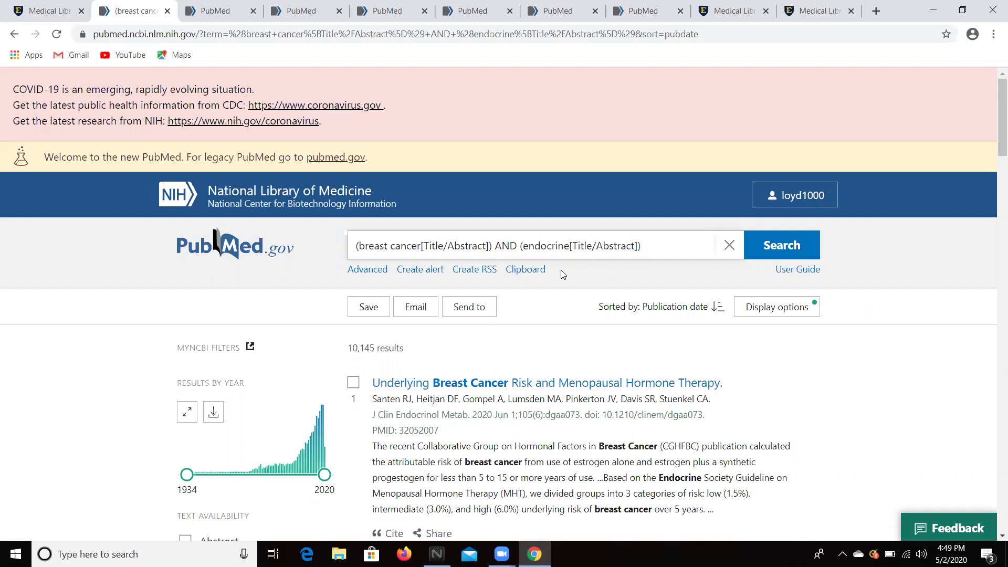
# - Reopen the Advanced Search Builder and expand the search details of query #9 in the history to examine its term translations
pyautogui.click(359, 272)
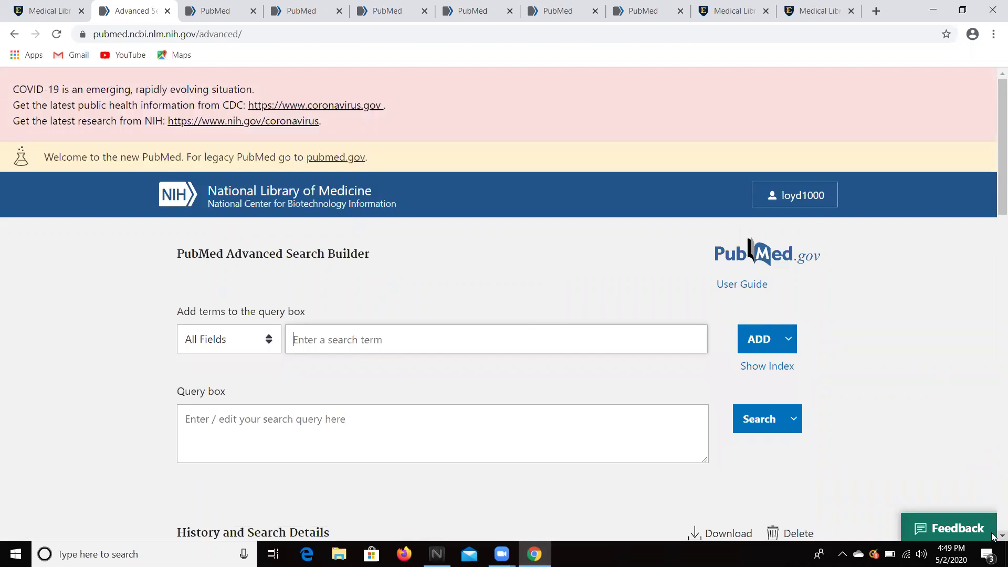
pyautogui.scroll(-5, 994, 531)
pyautogui.scroll(-3, 992, 535)
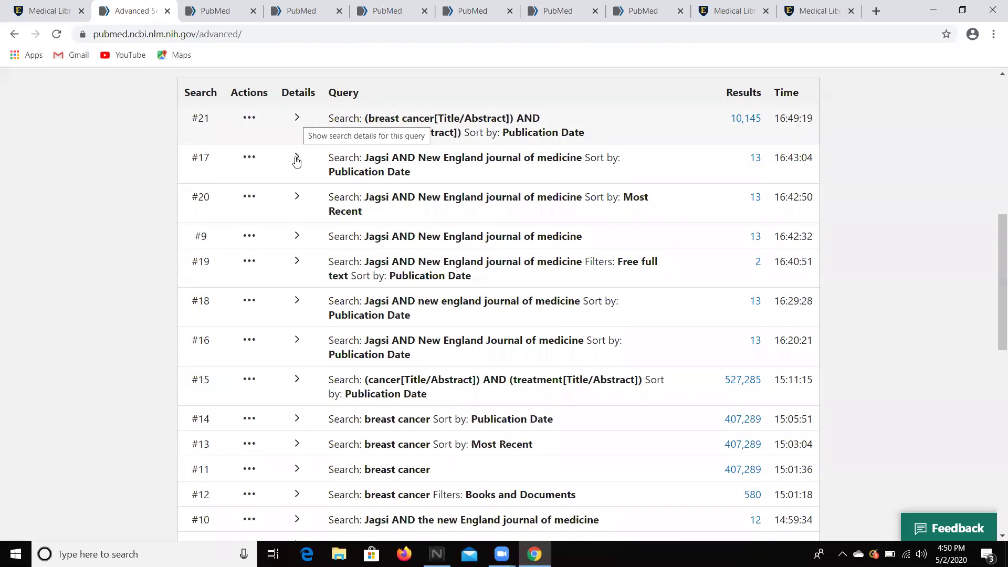
pyautogui.click(297, 236)
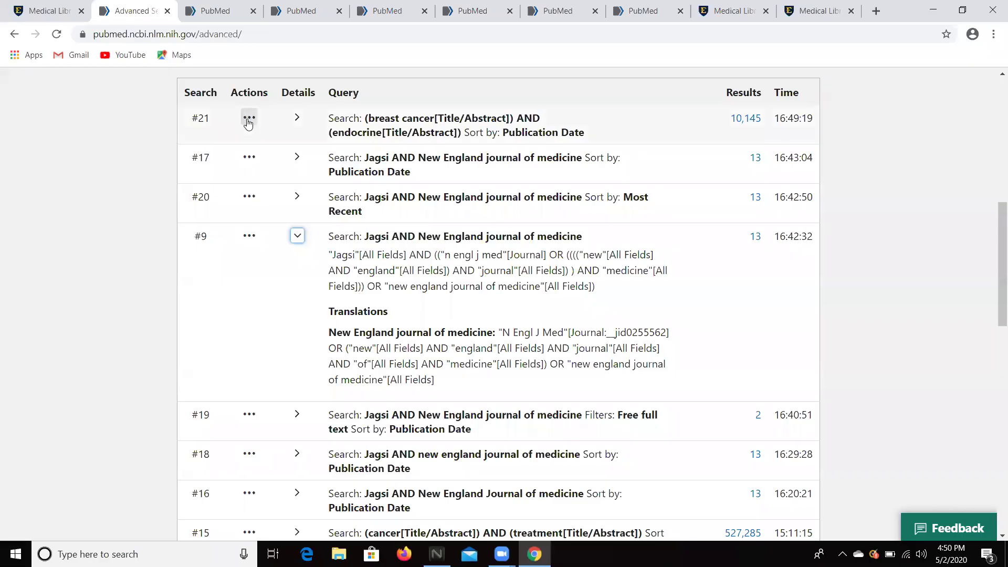
# - Look at the actions available for the breast cancer AND endocrine search in the history, and return to the PubMed home page
pyautogui.click(248, 118)
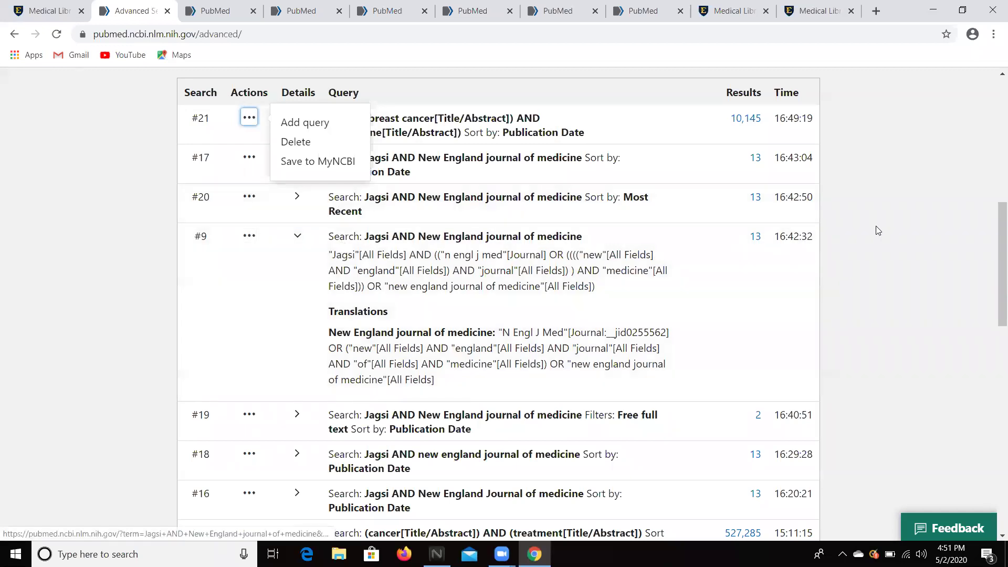
pyautogui.scroll(1, 992, 252)
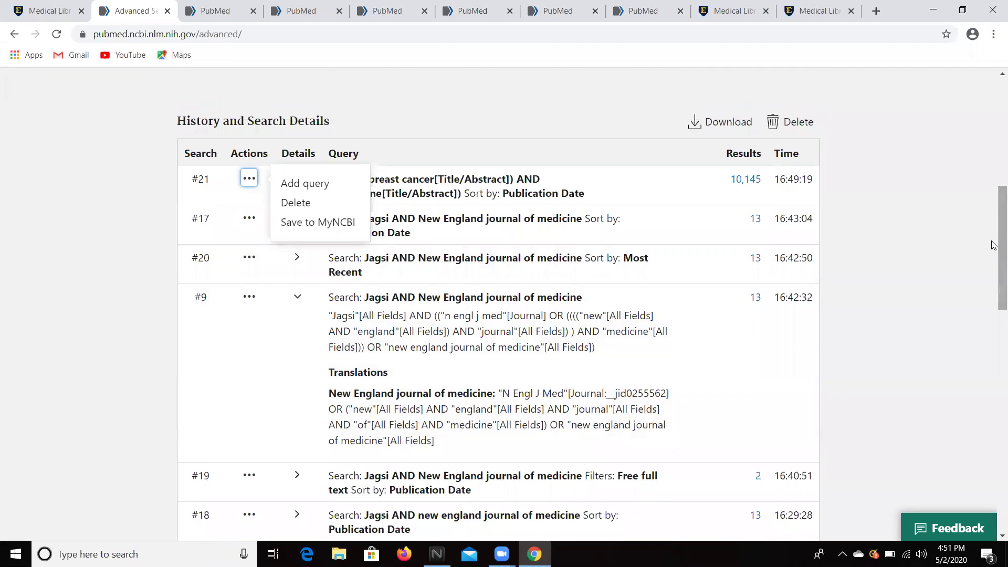
pyautogui.scroll(1, 994, 245)
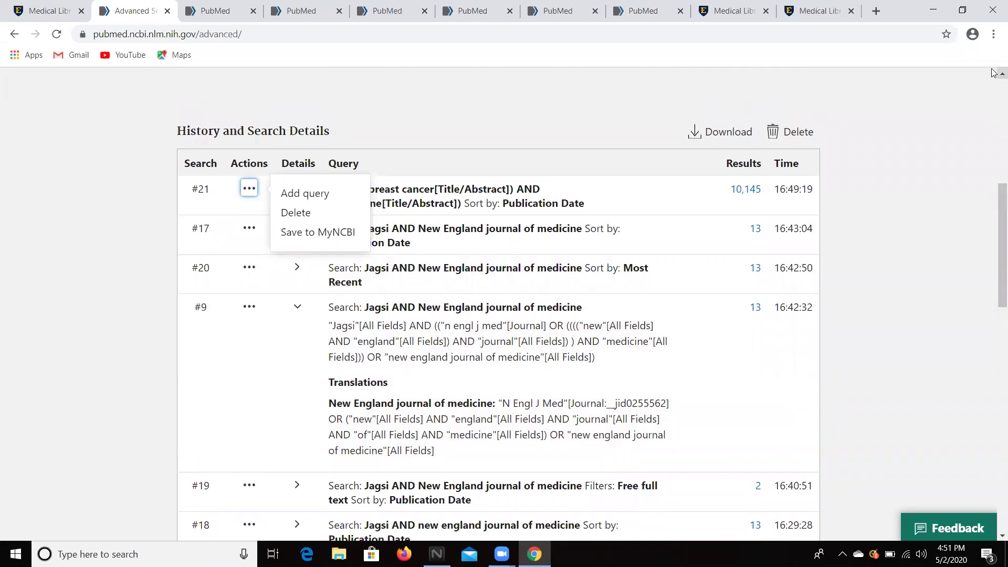
pyautogui.scroll(3, 995, 76)
pyautogui.scroll(2, 868, 102)
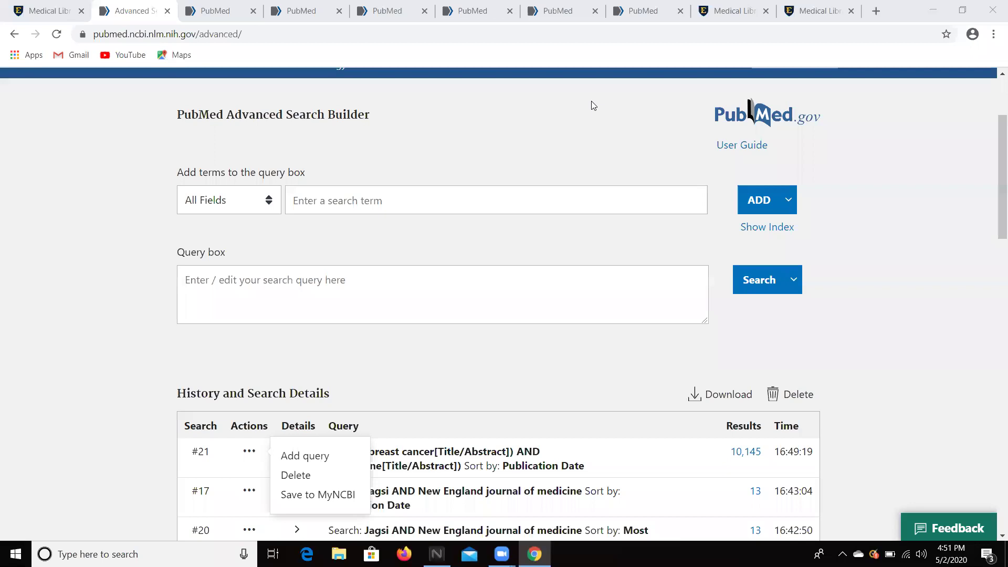
pyautogui.moveTo(994, 194); pyautogui.dragTo(995, 285)
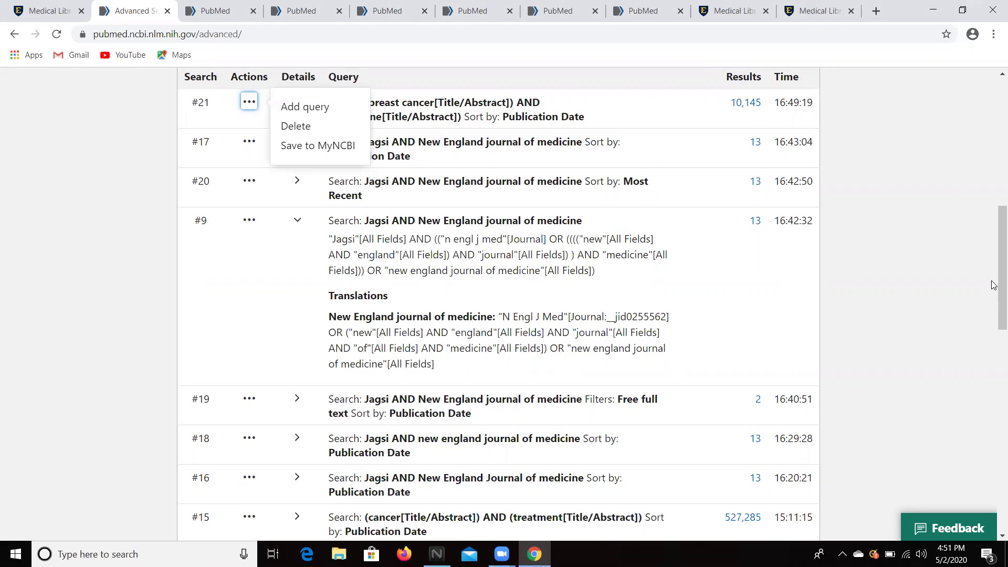
pyautogui.moveTo(998, 285); pyautogui.dragTo(998, 136)
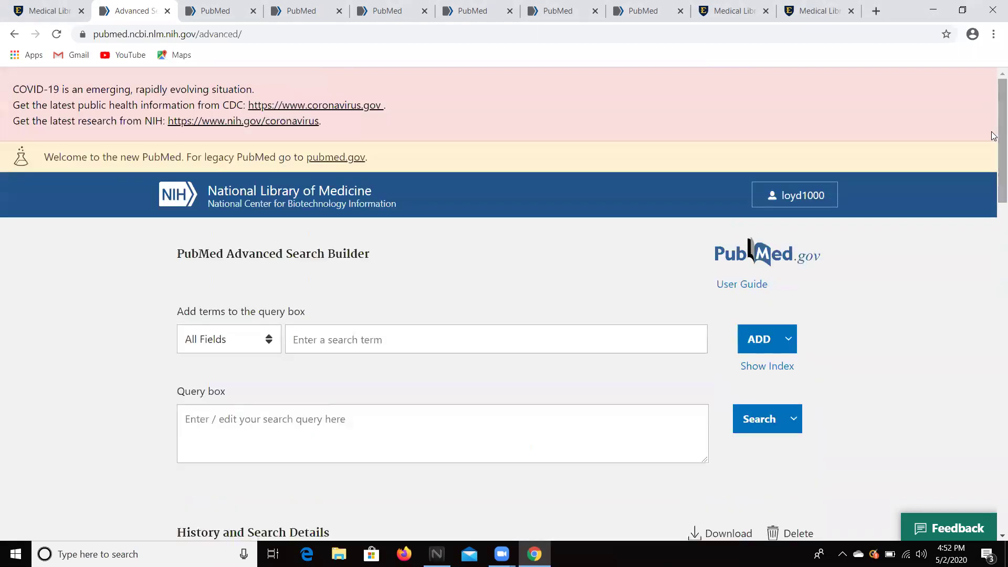
pyautogui.click(744, 262)
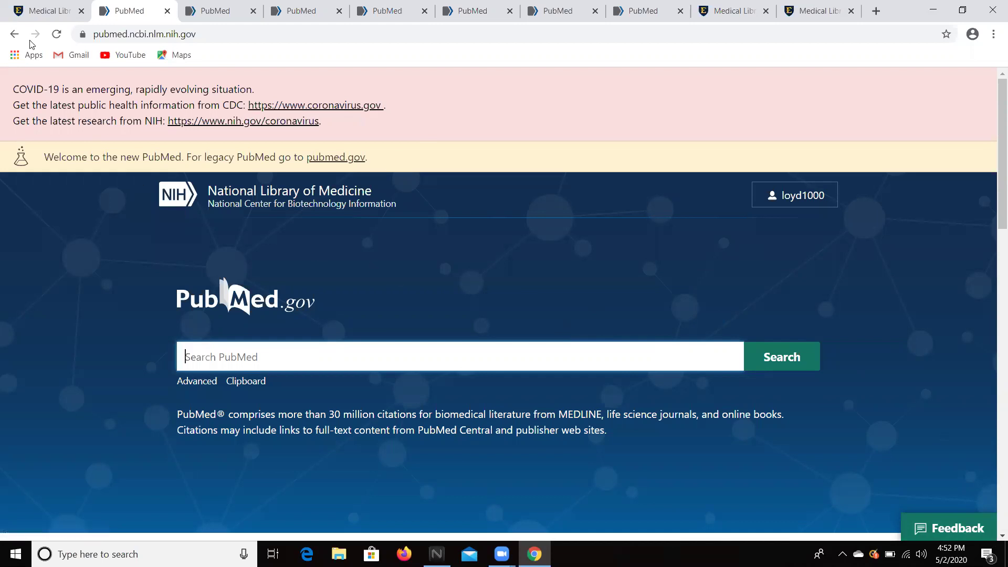
# - Switch to the ETSU medical library website and open the Ask-A-Librarian page to view the ways of contacting a librarian
pyautogui.click(42, 12)
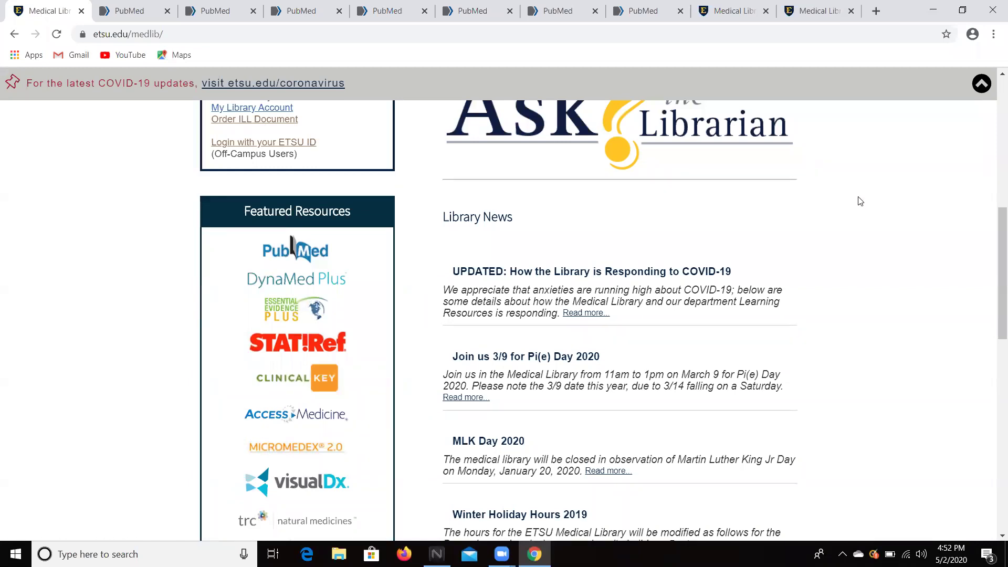
pyautogui.moveTo(994, 250); pyautogui.dragTo(994, 199)
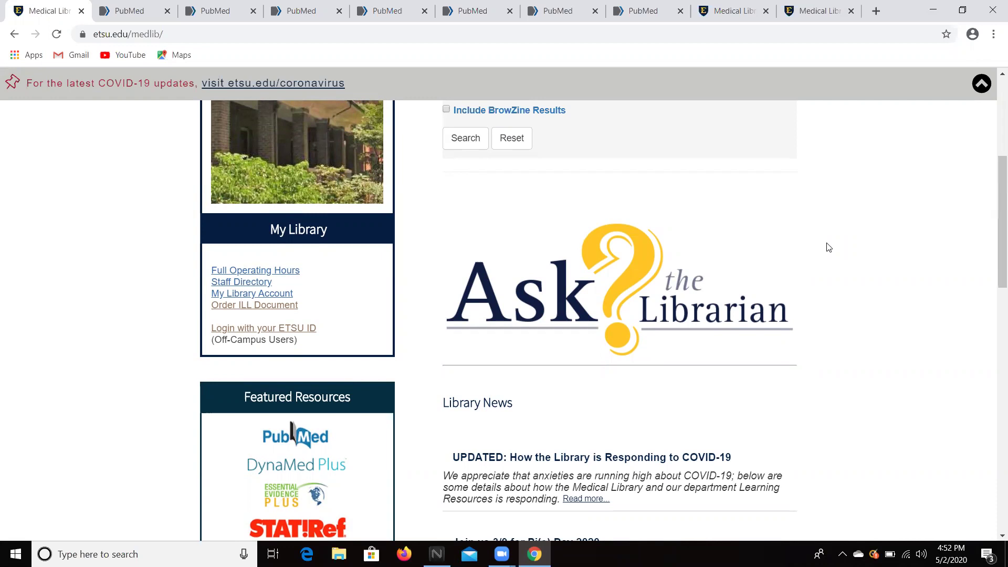
pyautogui.click(633, 296)
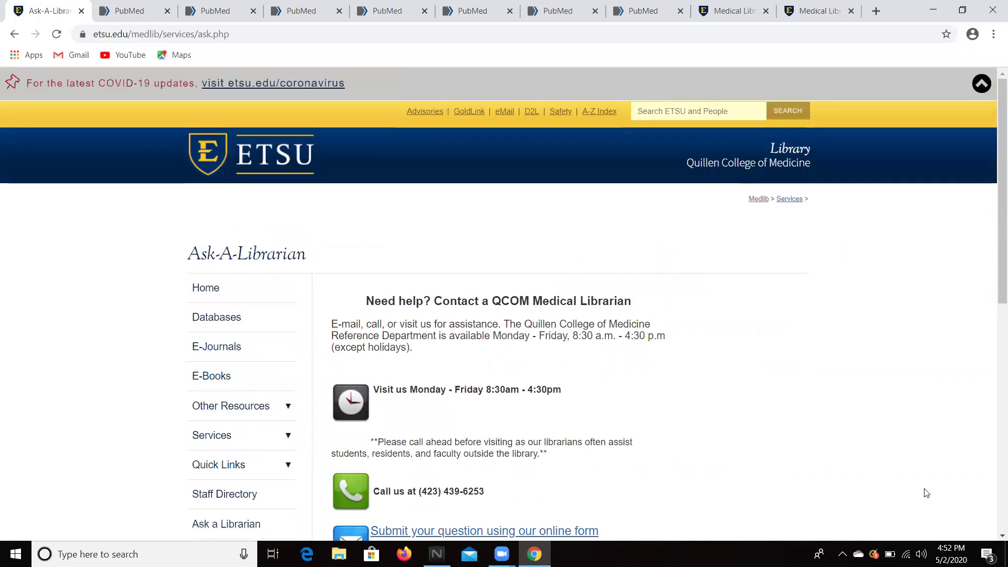
pyautogui.scroll(-3, 992, 538)
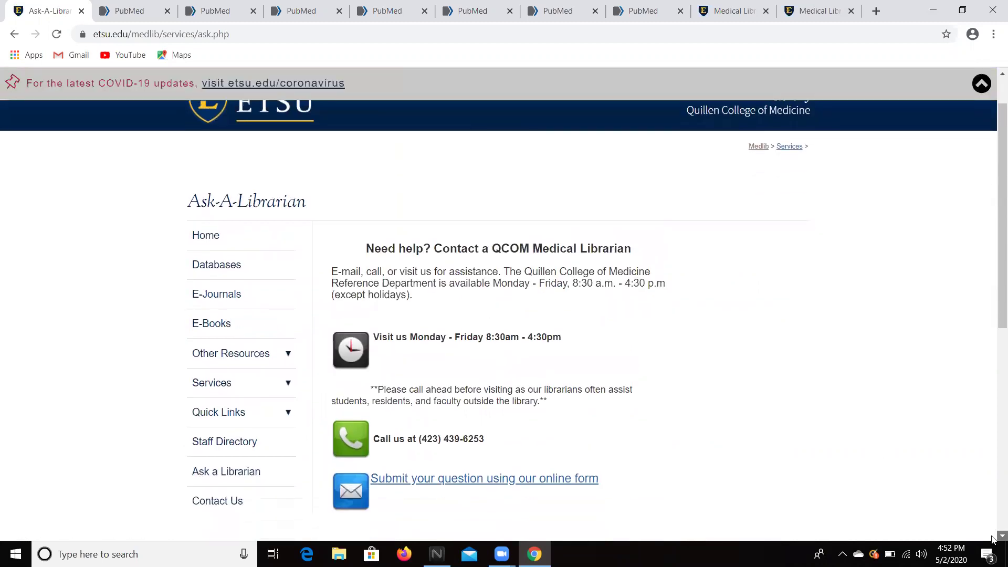